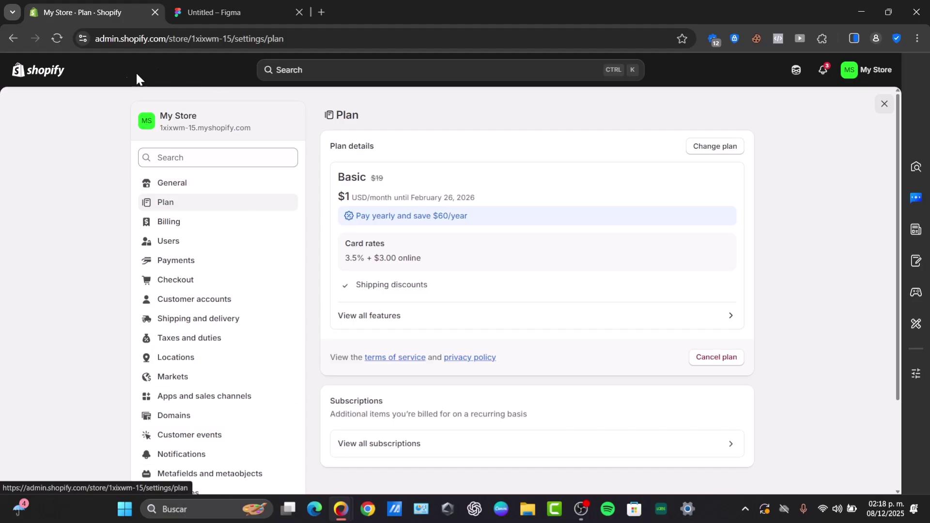
Close the plan settings and open the online store's current Electronics theme for editing.
left_click(884, 103)
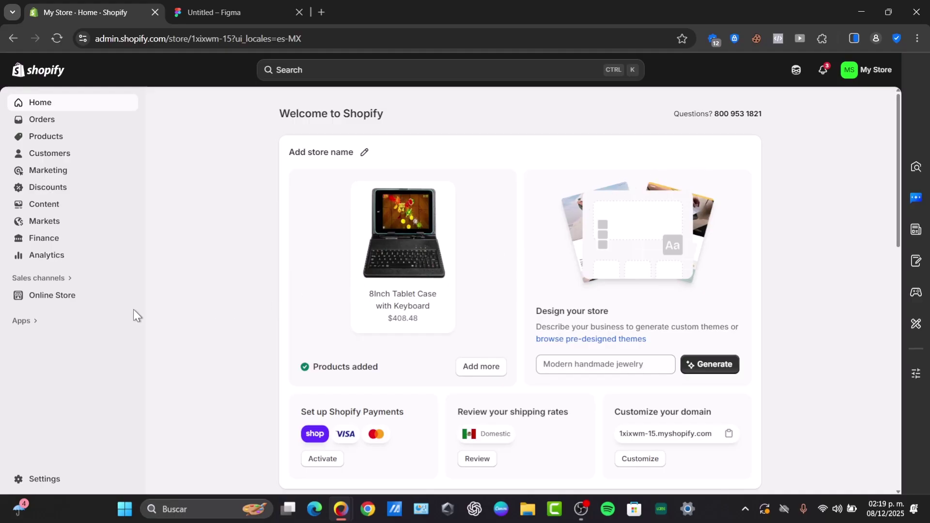
left_click(90, 299)
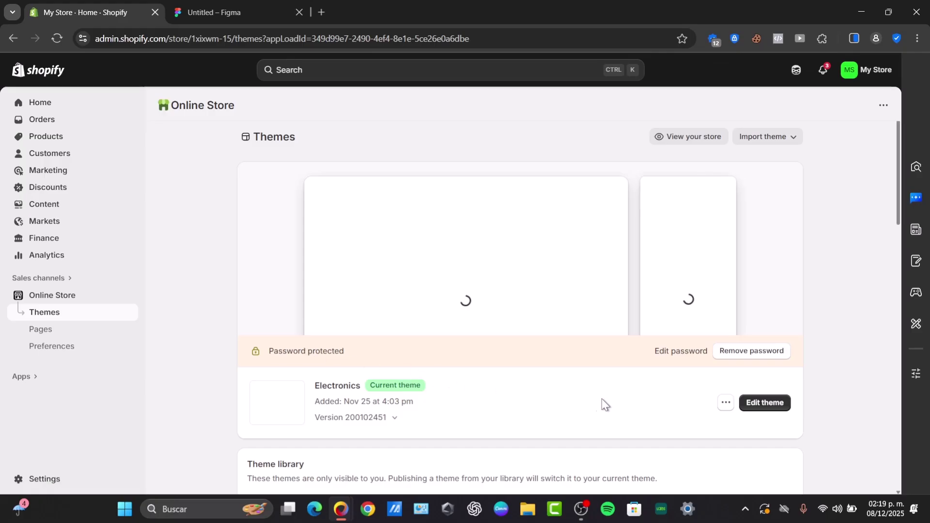
left_click(772, 406)
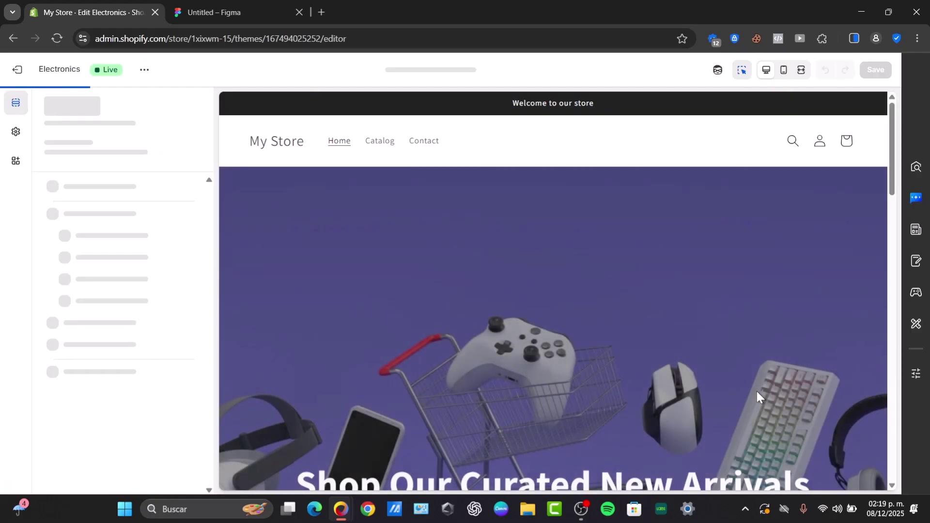
Examine the image banner's settings and the home page preview, including the Curated Collection and Our Core Values sections.
scroll(469, 312, "down", 10)
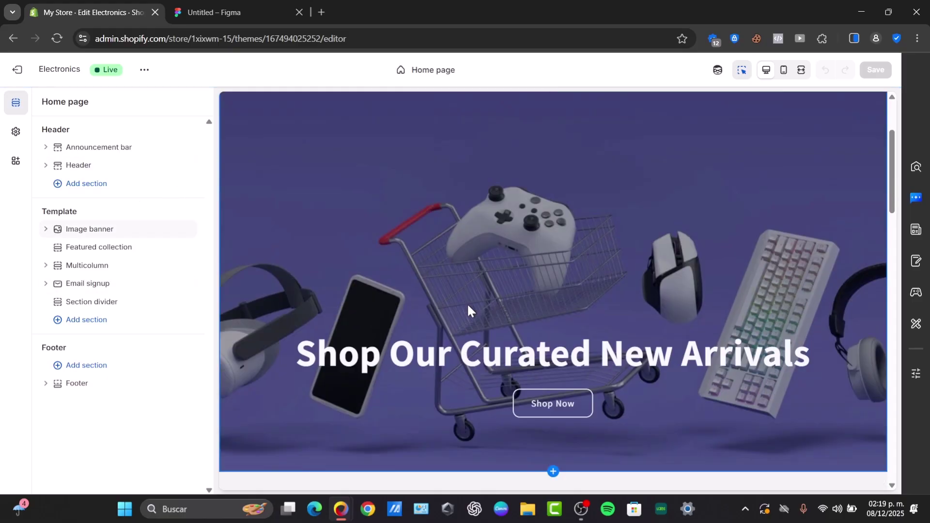
scroll(468, 307, "up", 10)
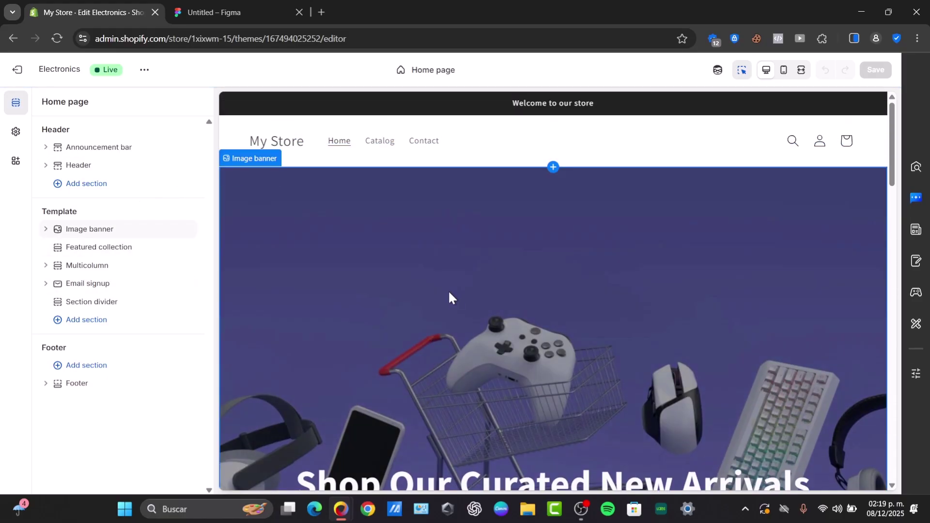
left_click(435, 224)
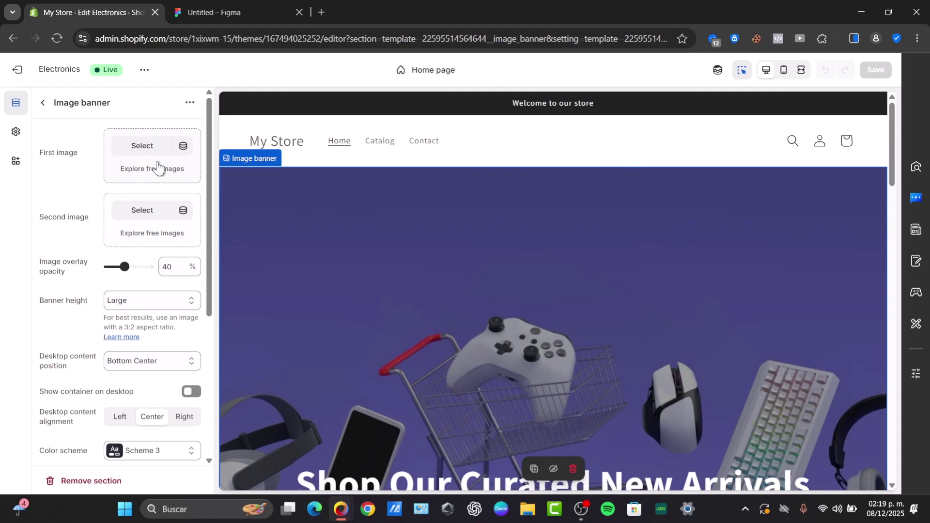
scroll(162, 277, "down", 5)
left_click(43, 103)
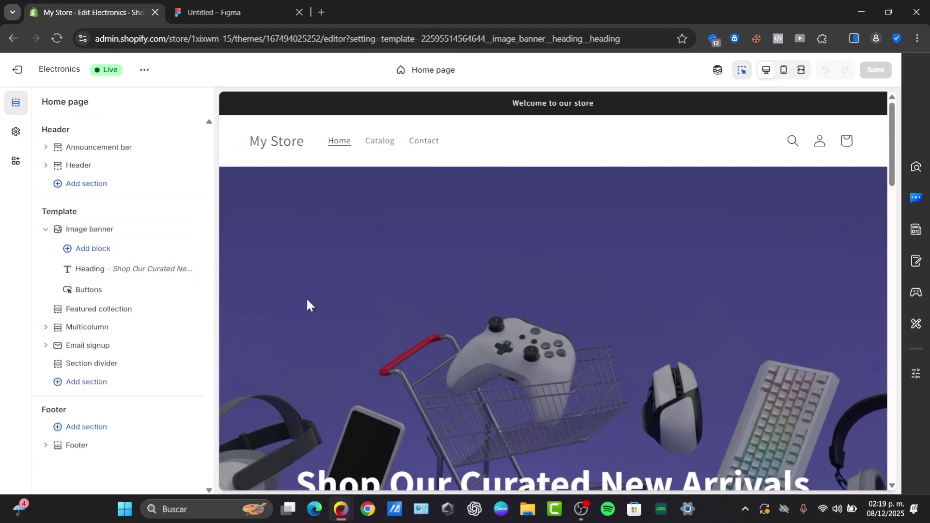
scroll(304, 301, "down", 3)
mouse_move(124, 330)
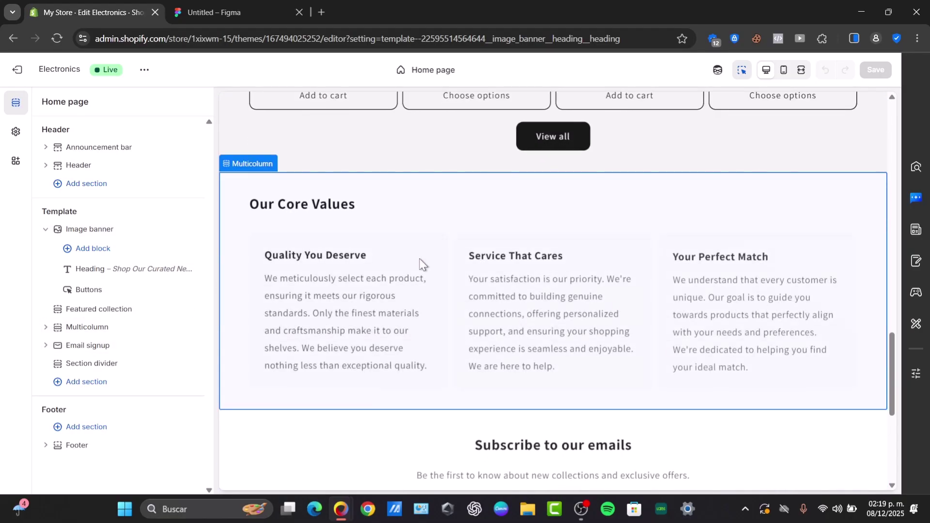
scroll(420, 264, "down", 6)
scroll(422, 264, "up", 6)
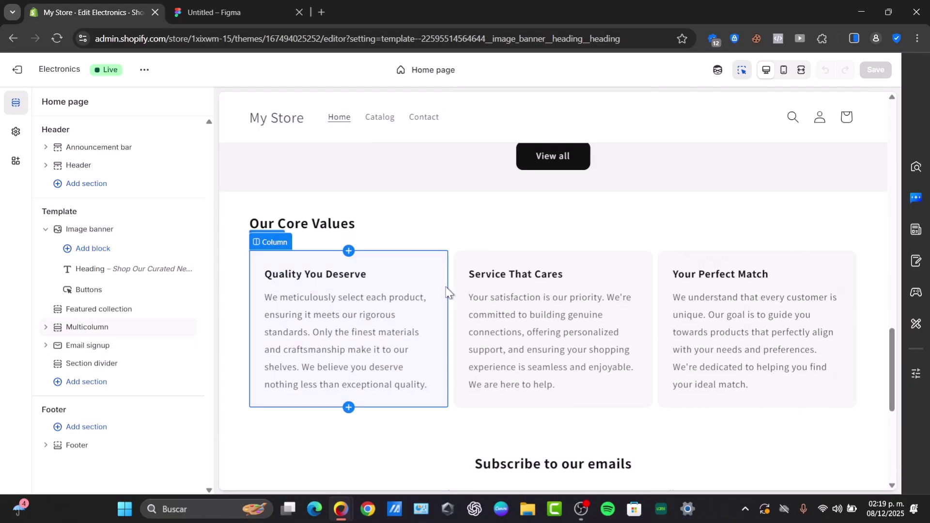
scroll(554, 314, "up", 8)
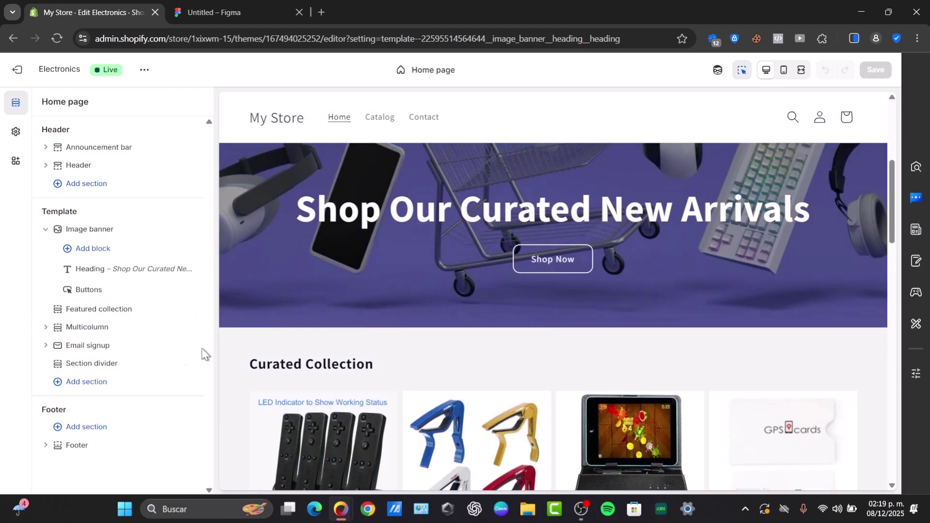
Open the choice of sections for the home page template, switch to the Figma file and examine its Checkout frame.
left_click(92, 383)
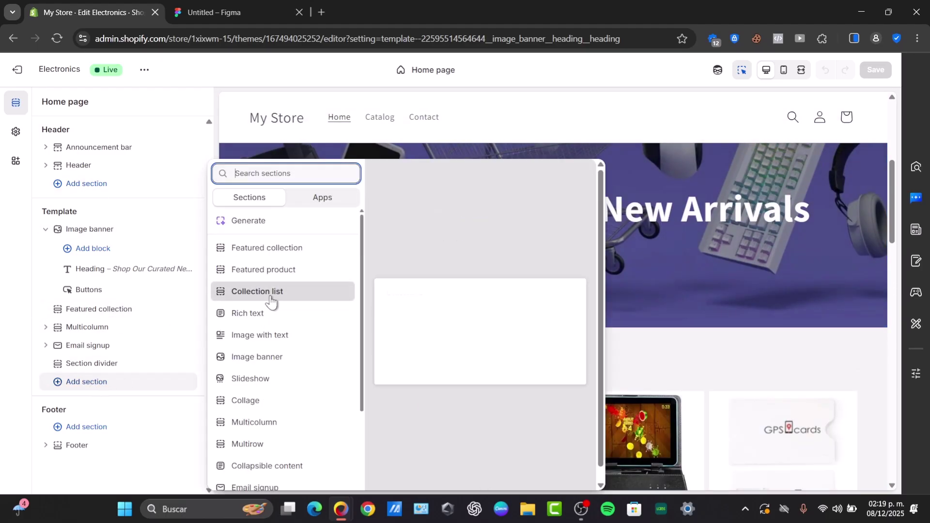
left_click(213, 13)
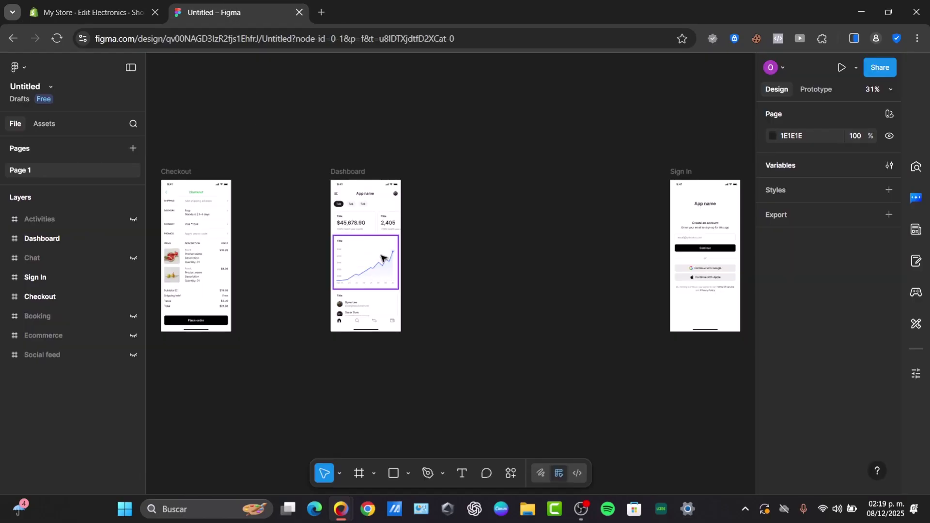
scroll(379, 264, "up", 3)
scroll(196, 315, "down", 2)
scroll(191, 322, "up", 5)
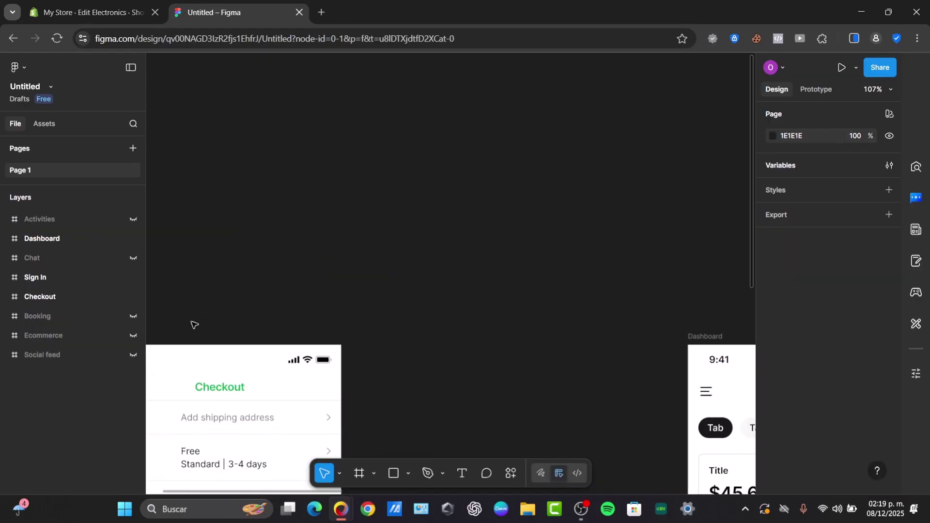
scroll(326, 315, "up", 3)
scroll(326, 316, "down", 2)
scroll(326, 316, "left", 3)
scroll(326, 316, "down", 3)
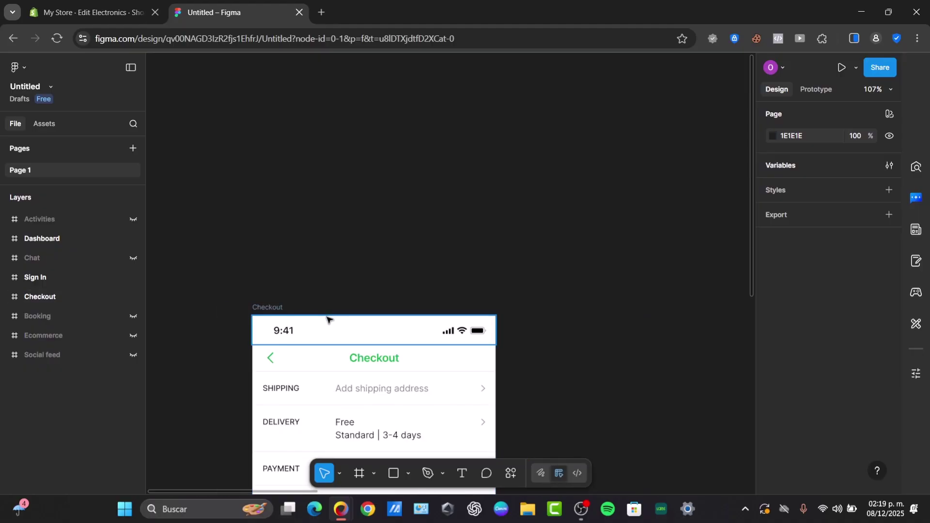
scroll(328, 325, "down", 3)
Return to the Shopify theme editor, add a Slideshow section to the home page template and expand its slides.
left_click(97, 10)
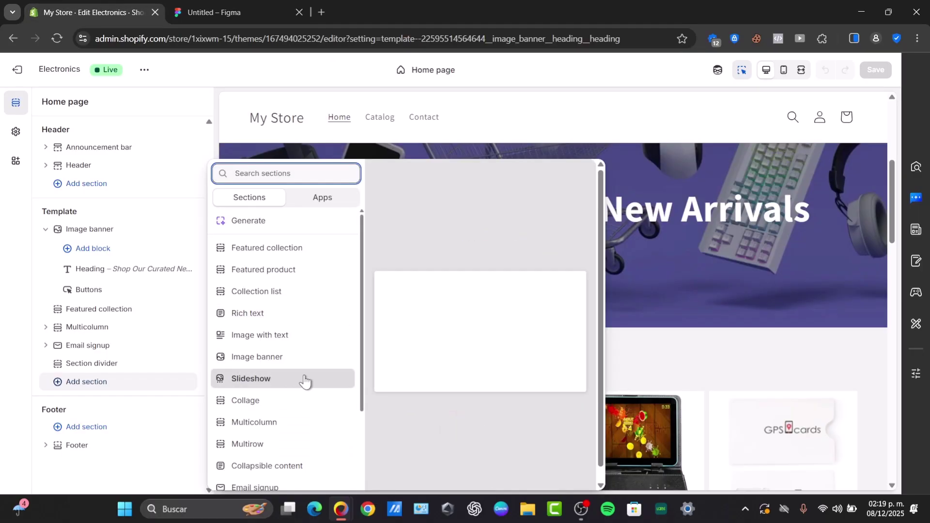
left_click(304, 379)
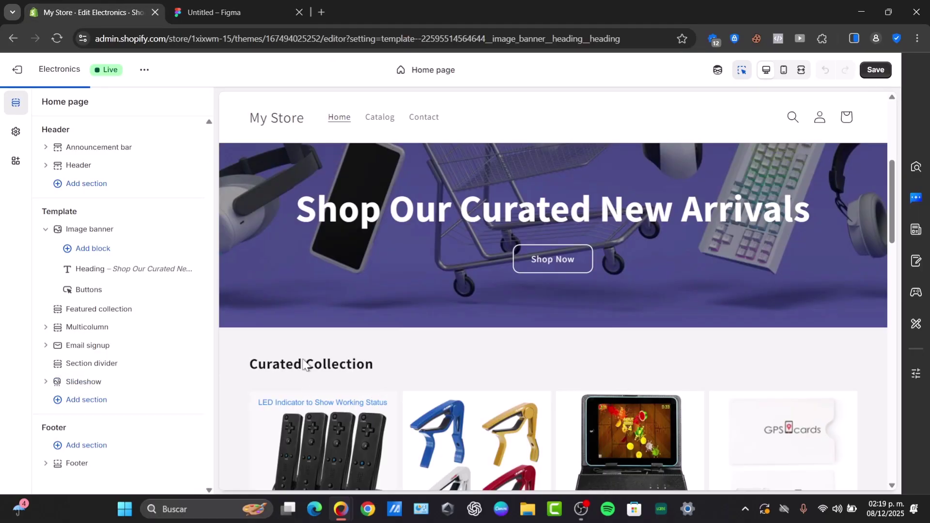
key("ctrl+Tab")
key("ctrl+Tab")
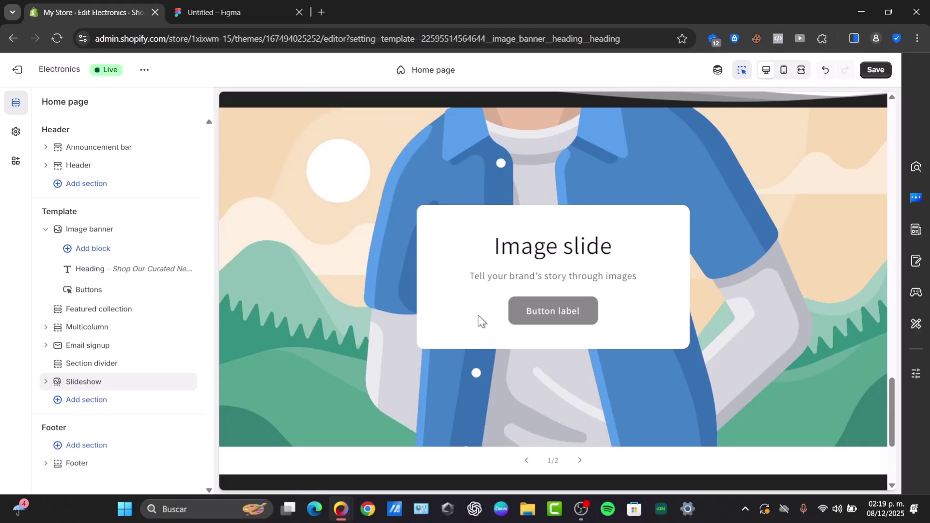
left_click(46, 381)
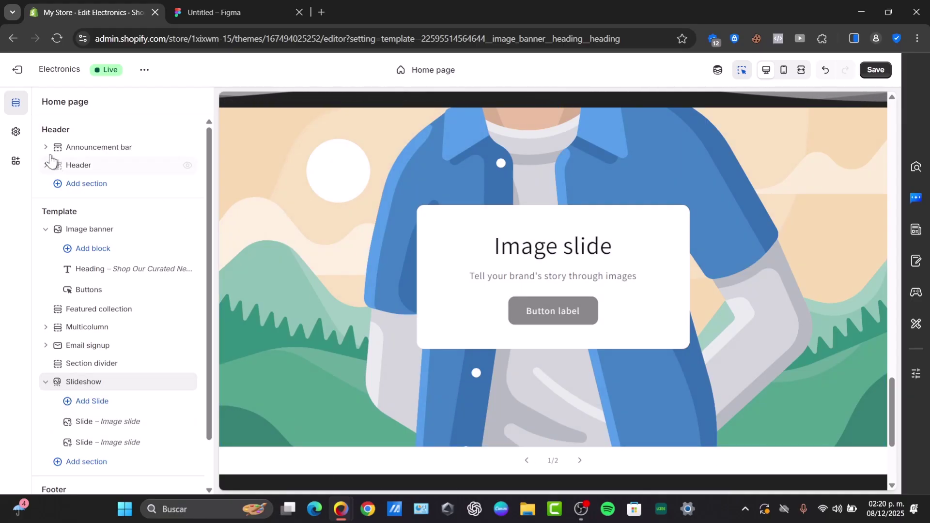
Review the theme settings for logo, colors, typography, layout and animations.
left_click(16, 131)
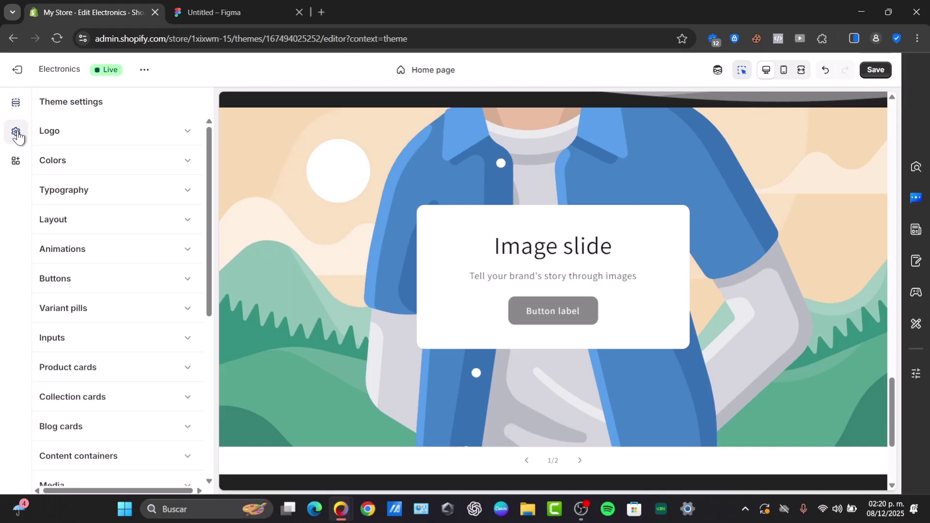
left_click(50, 131)
left_click(103, 160)
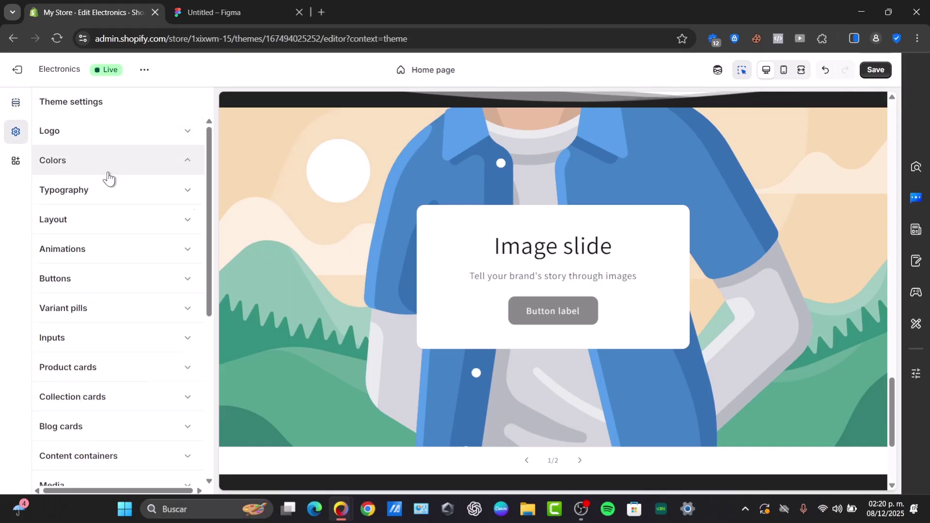
left_click(106, 219)
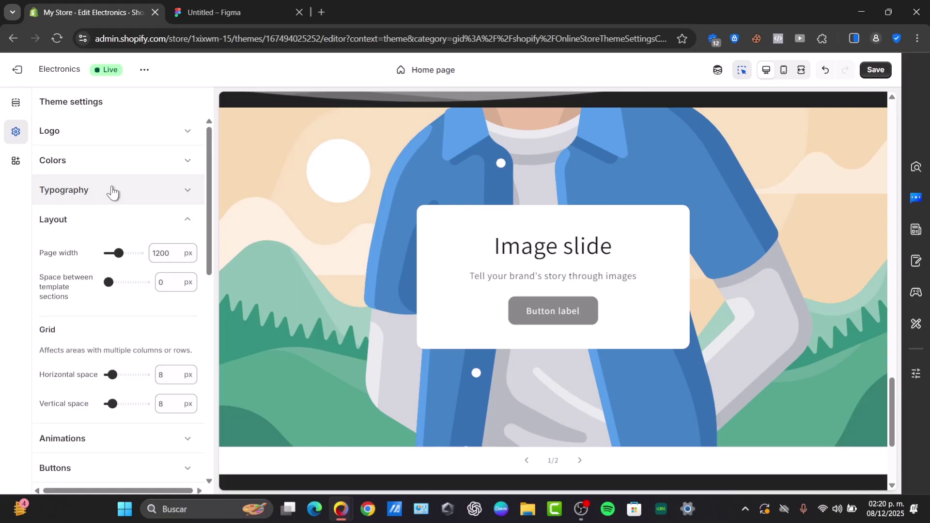
left_click(112, 192)
left_click(113, 194)
left_click(111, 257)
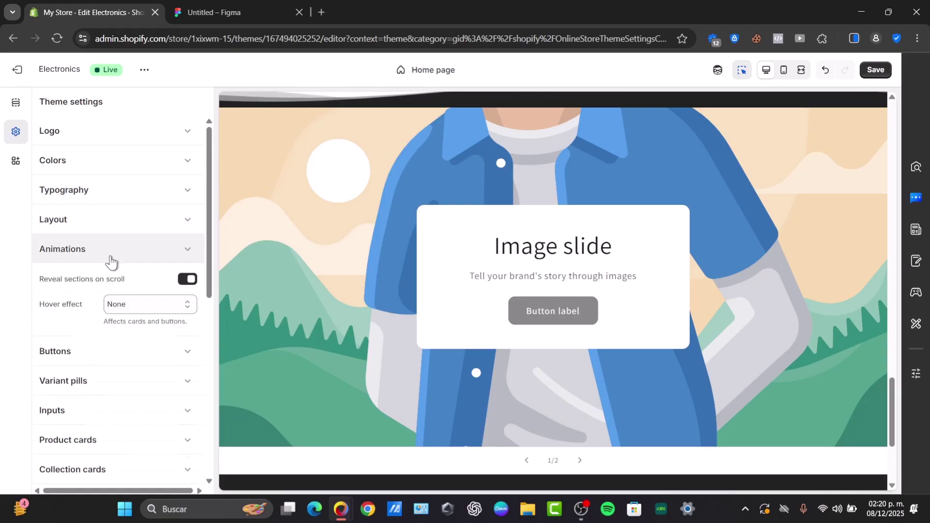
left_click(111, 260)
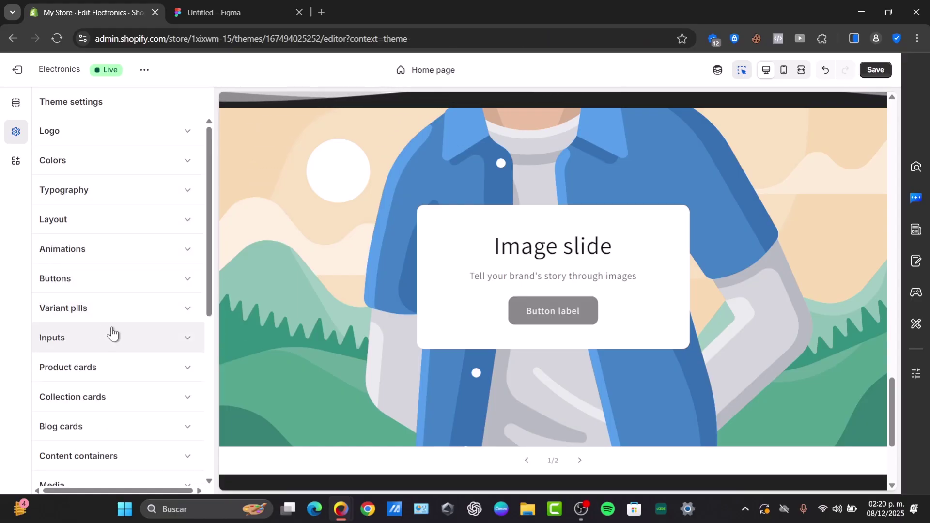
Leave the theme editor and discard the unsaved changes.
left_click(16, 104)
left_click(18, 70)
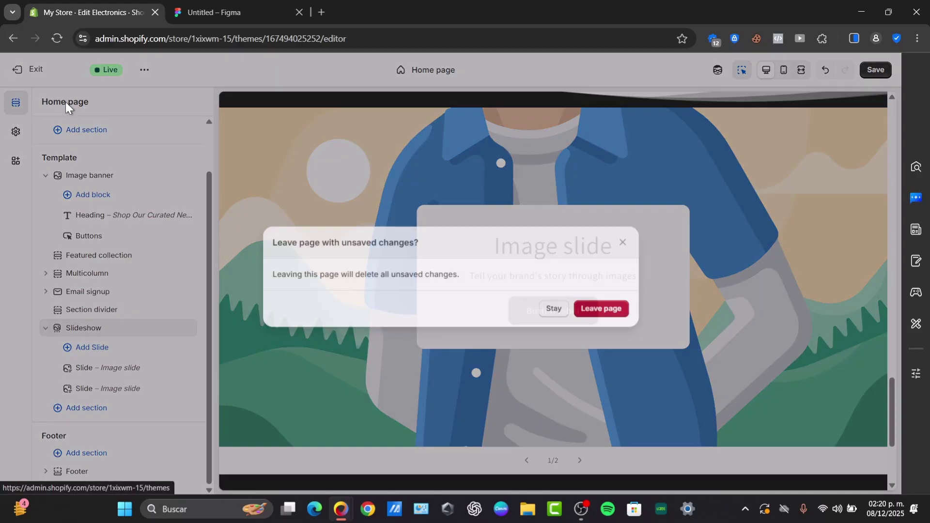
left_click(605, 312)
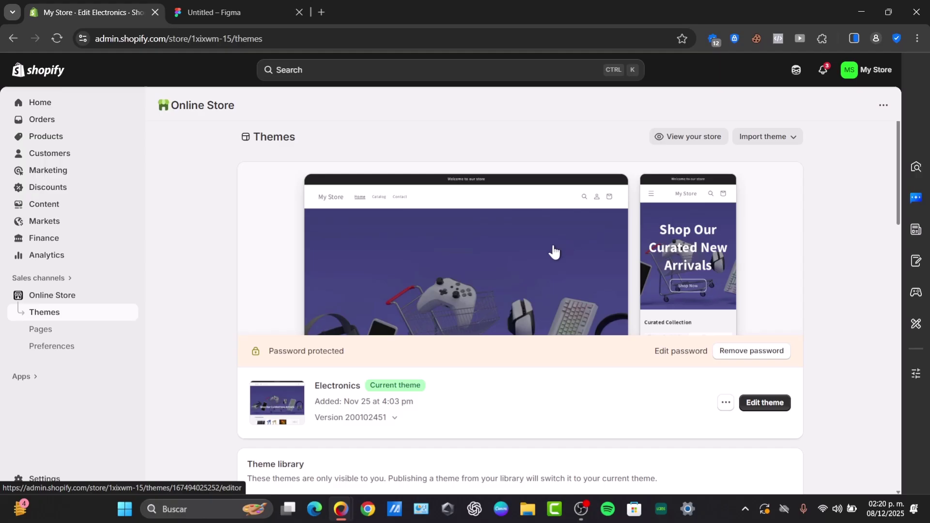
Search the store's apps for "pagefly" and open the matching results in the Shopify App Store.
left_click(21, 377)
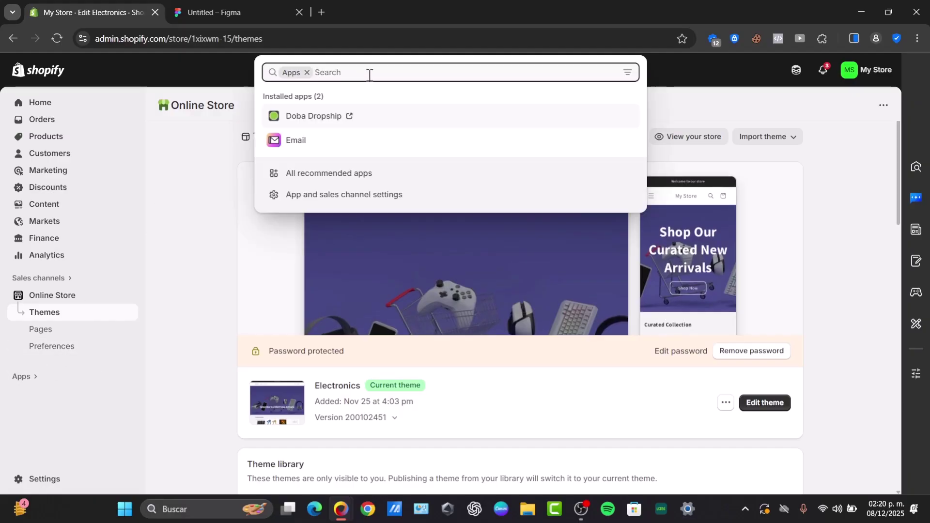
type("pageply")
key("BackSpace")
key("BackSpace")
key("BackSpace")
type("fly")
left_click(394, 144)
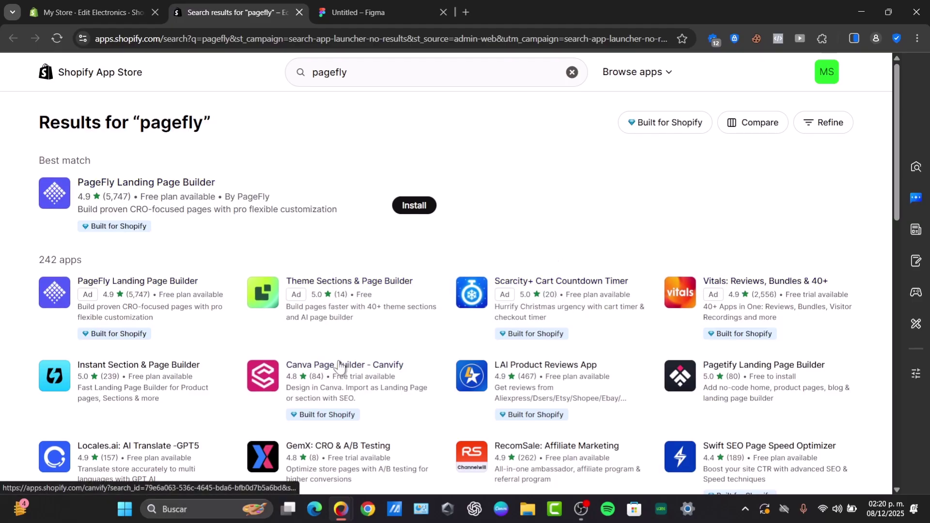
Look over the app results, open the PageFly Landing Page Builder listing and highlight its free plan pricing.
scroll(527, 359, "down", 10)
scroll(526, 350, "up", 10)
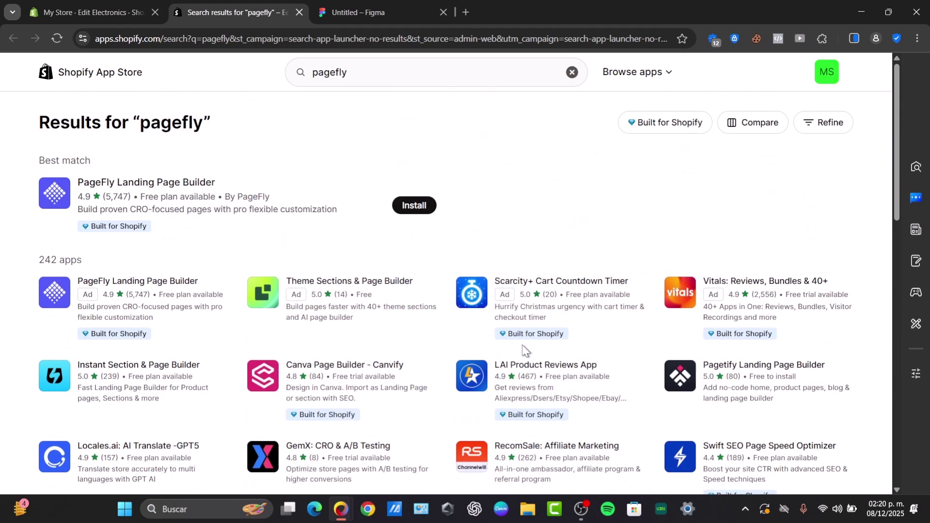
left_click(169, 183)
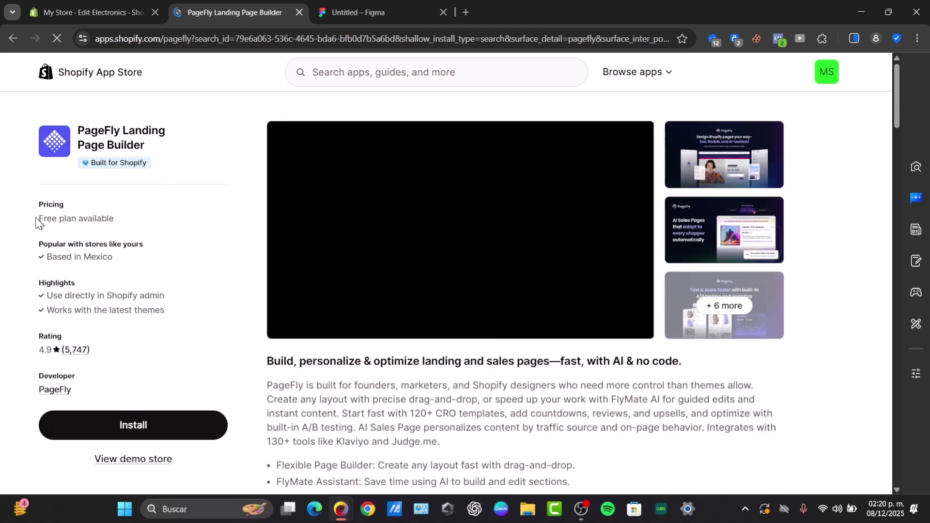
triple_click(51, 219)
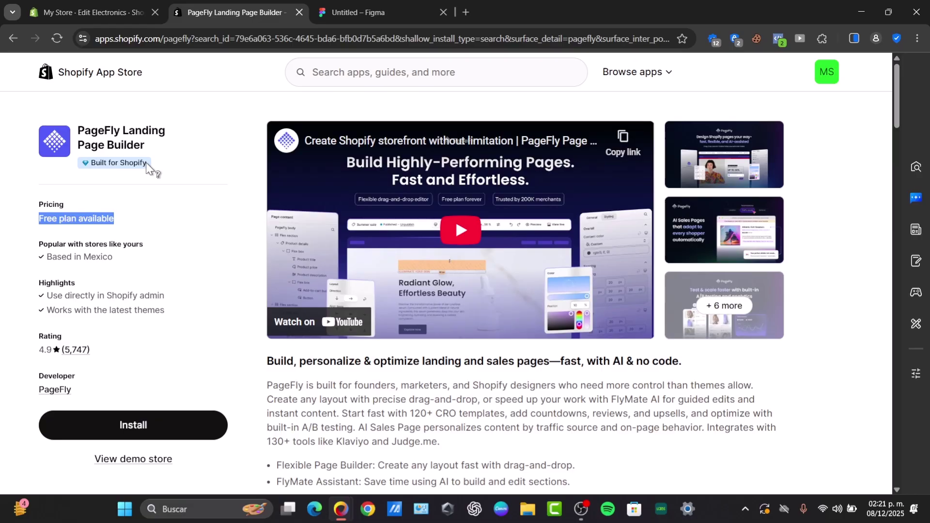
Switch to the Figma file and look over its Checkout, Dashboard and Sign In frames.
left_click(358, 12)
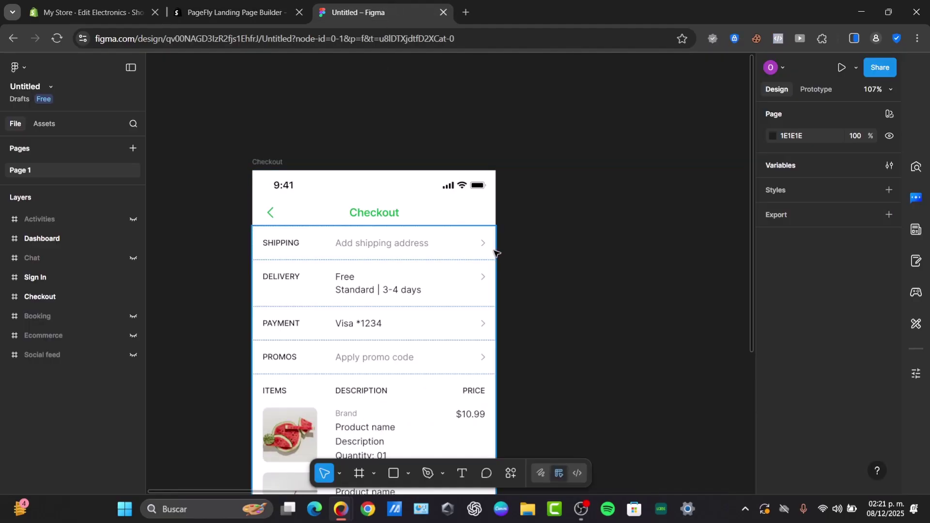
scroll(543, 241, "down", 5)
scroll(550, 257, "right", 4)
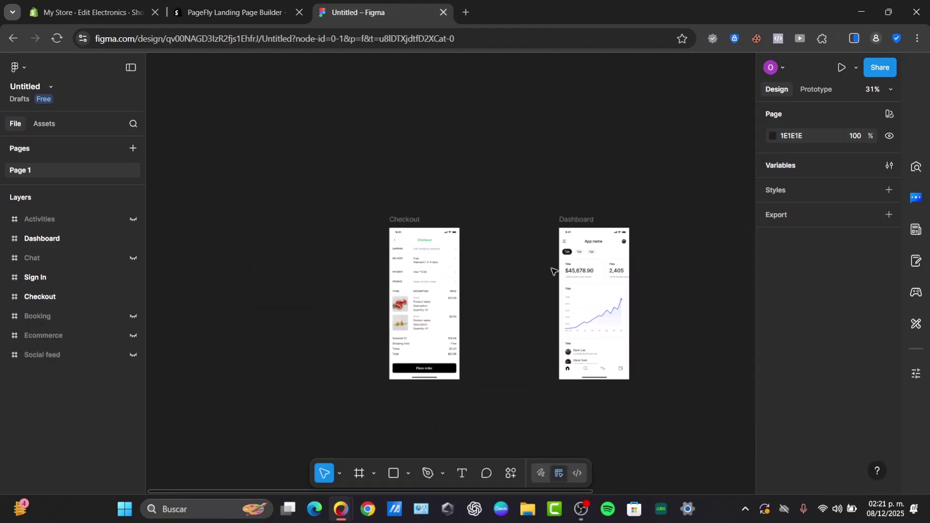
scroll(546, 267, "right", 6)
Add a second page to the design file, keeping its default name.
right_click(310, 257)
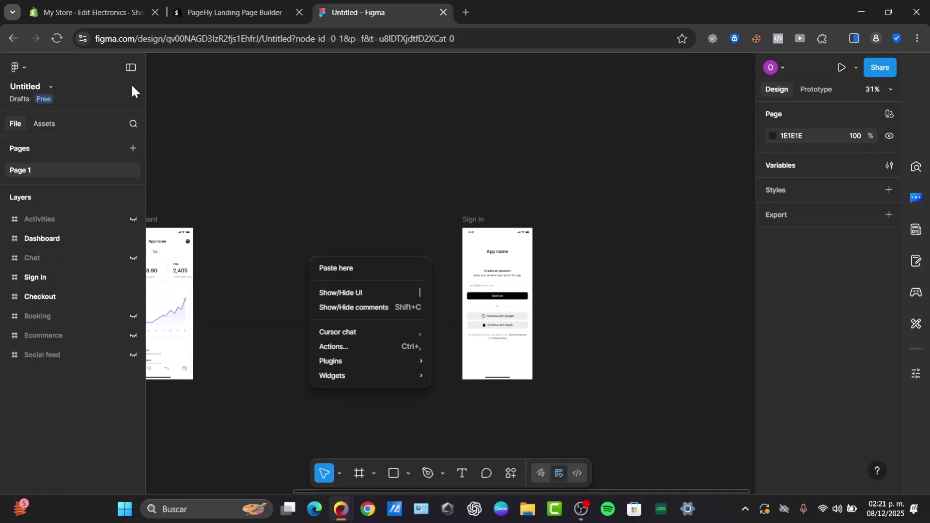
left_click(129, 149)
left_click(133, 149)
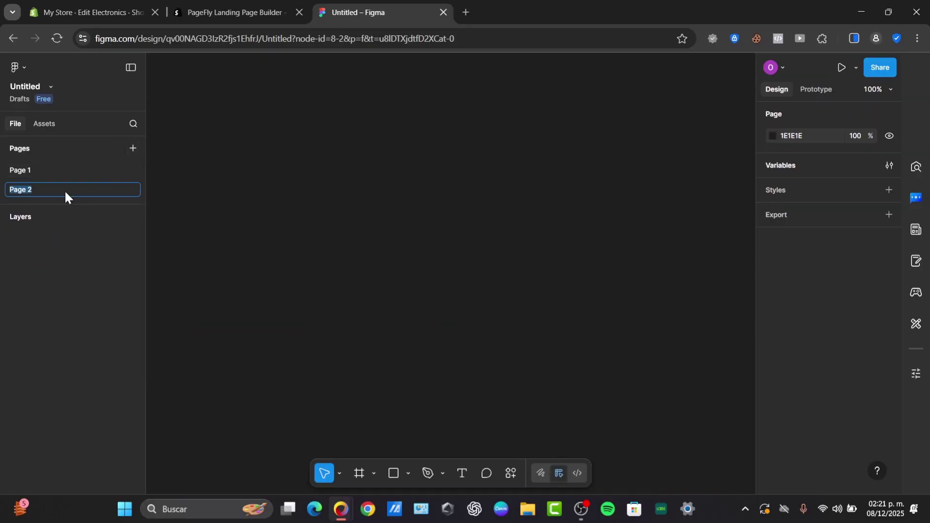
right_click(343, 219)
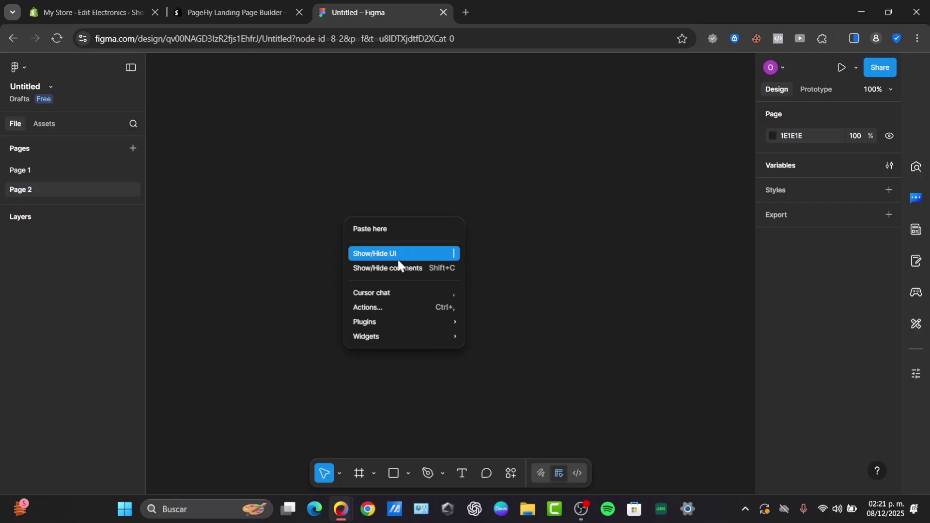
left_click(56, 215)
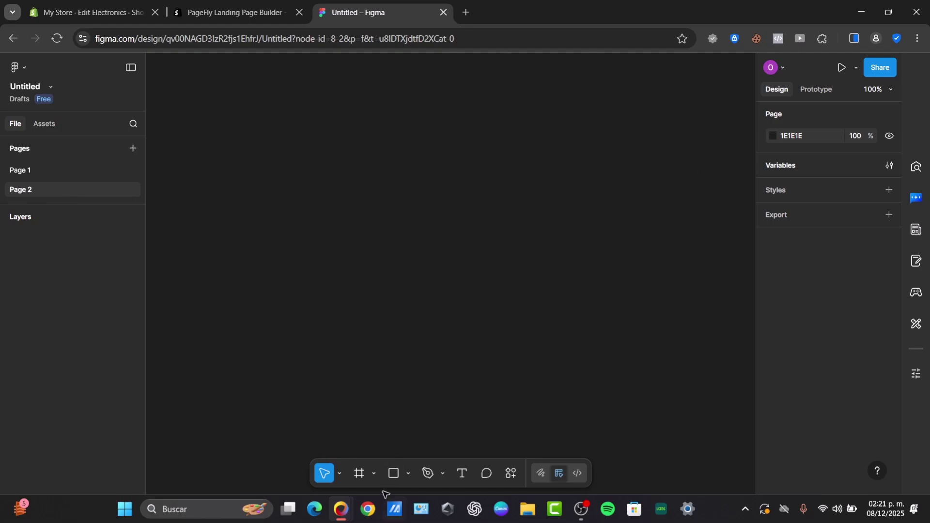
Draw a rectangle about 431 × 324 in the middle of the empty page.
left_click(394, 474)
left_click_drag(313, 186, 575, 382)
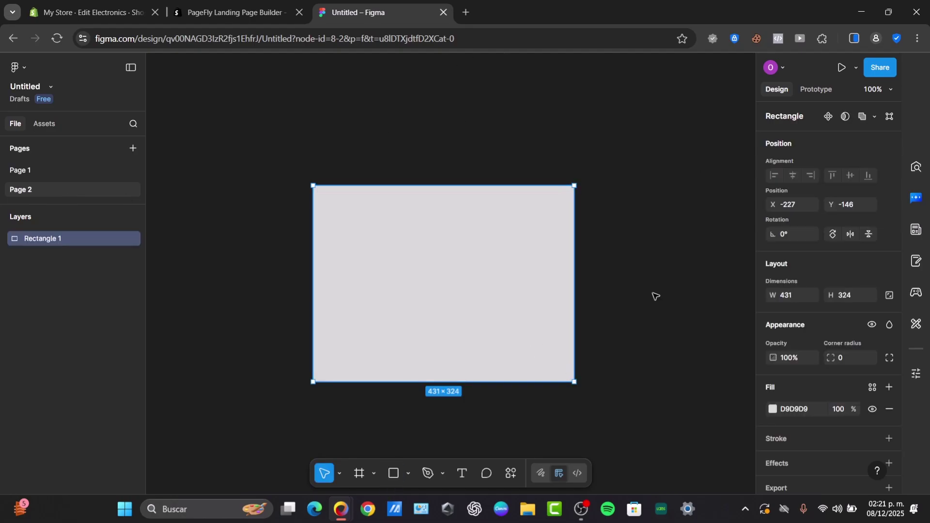
scroll(634, 296, "up", 2)
scroll(629, 298, "down", 1)
scroll(620, 306, "left", 1)
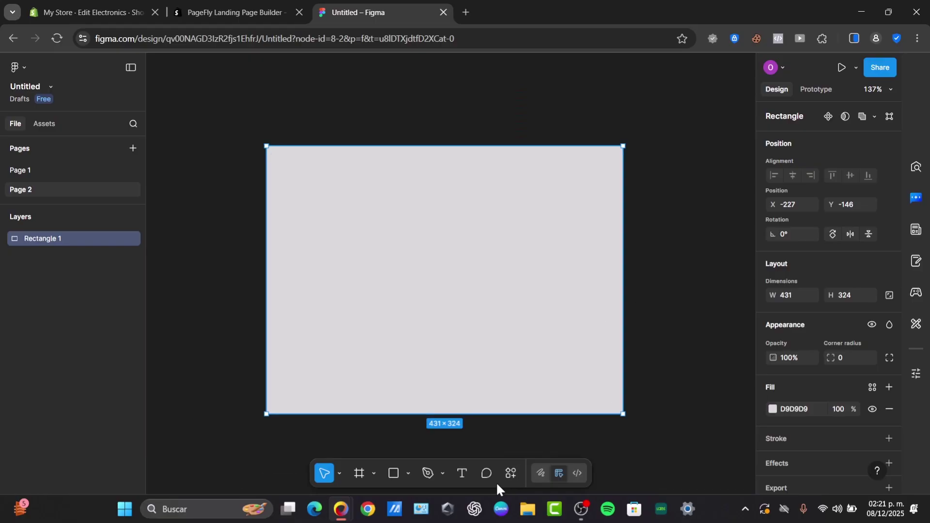
Dismiss the language notice and add the text "Shopify theme" on the rectangle in a box about 94 × 14.
left_click(467, 475)
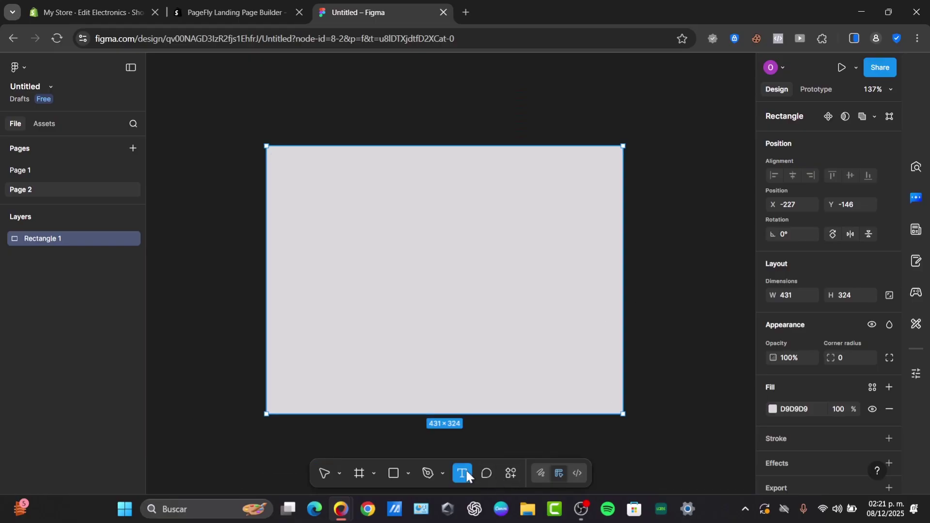
left_click(346, 280)
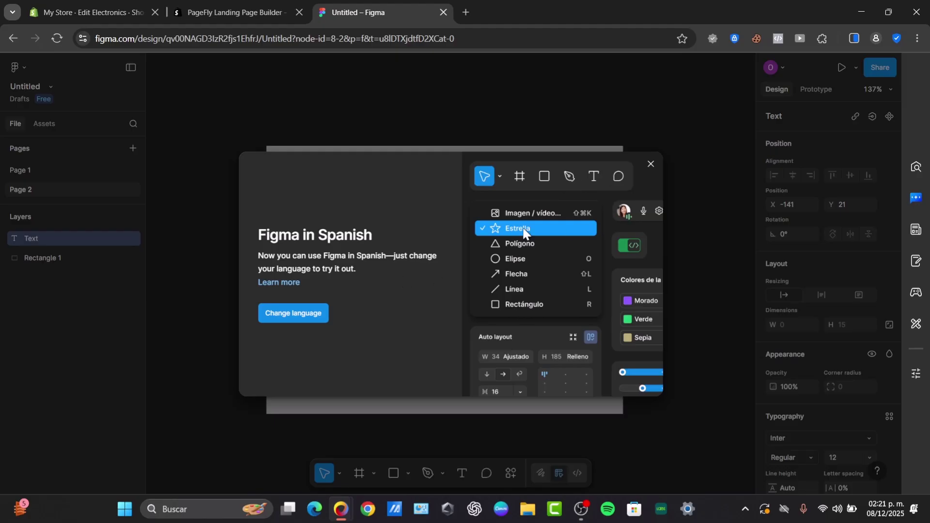
left_click(651, 165)
key("ctrl+a")
type("Shopify theme")
key("Escape")
mouse_move(426, 280)
left_mouse_down()
mouse_move(630, 216)
mouse_move(479, 226)
mouse_move(405, 284)
mouse_move(420, 281)
left_mouse_up()
Set the "Shopify theme" text to font size 48 and give it a purple fill.
scroll(847, 427, "down", 3)
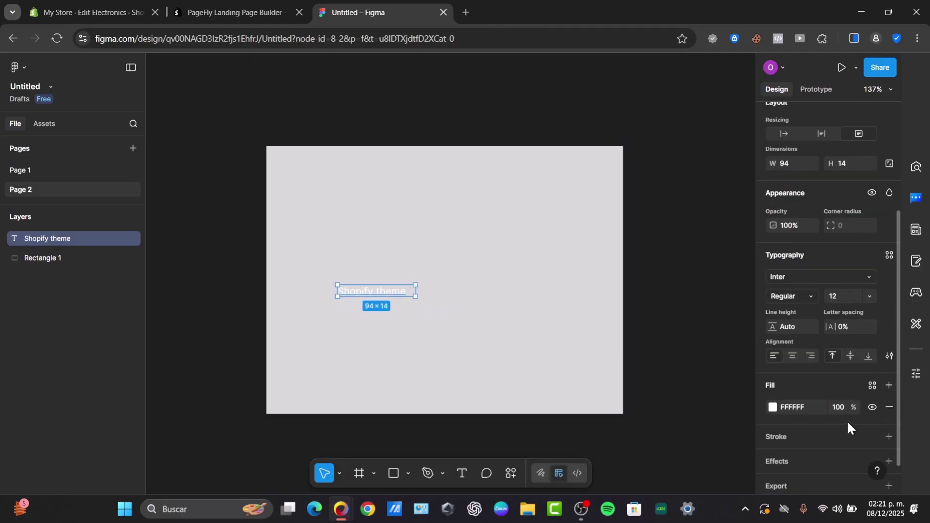
left_click(865, 297)
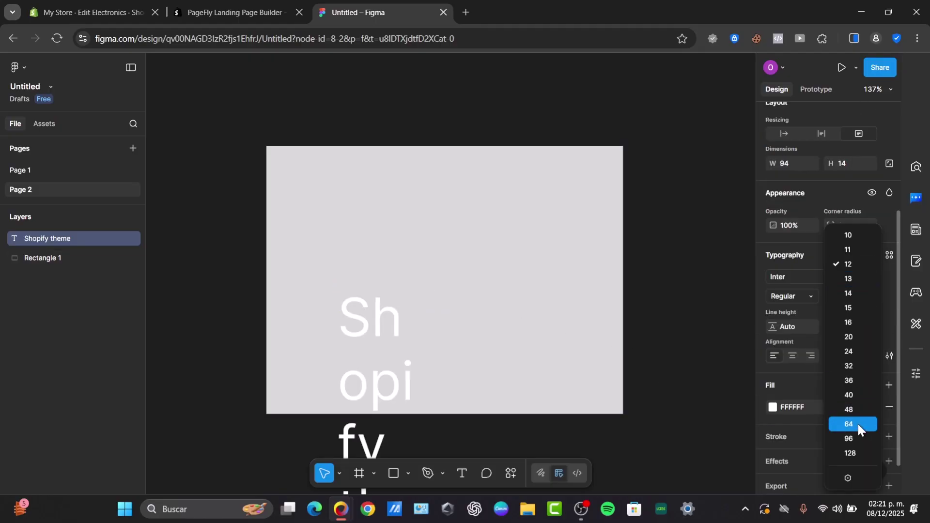
left_click(853, 411)
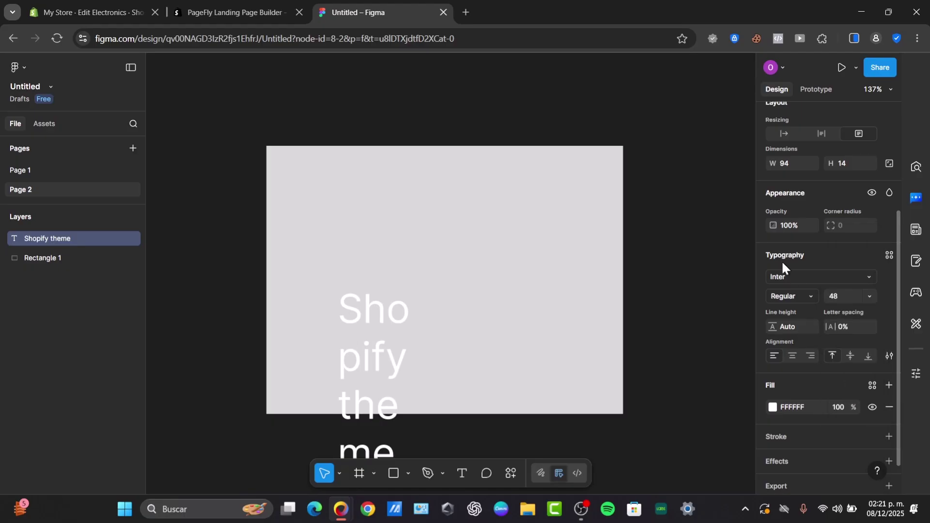
left_click(774, 409)
left_click(717, 344)
mouse_move(724, 388)
left_mouse_down()
mouse_move(733, 386)
mouse_move(720, 386)
left_mouse_up()
left_click_drag(737, 276, 723, 248)
Enlarge the text box to about 349 × 64 so the text fits one line, and move it to the rectangle's middle.
left_click(454, 332)
left_click_drag(386, 338, 355, 173)
left_click(383, 324)
left_click_drag(343, 148, 552, 187)
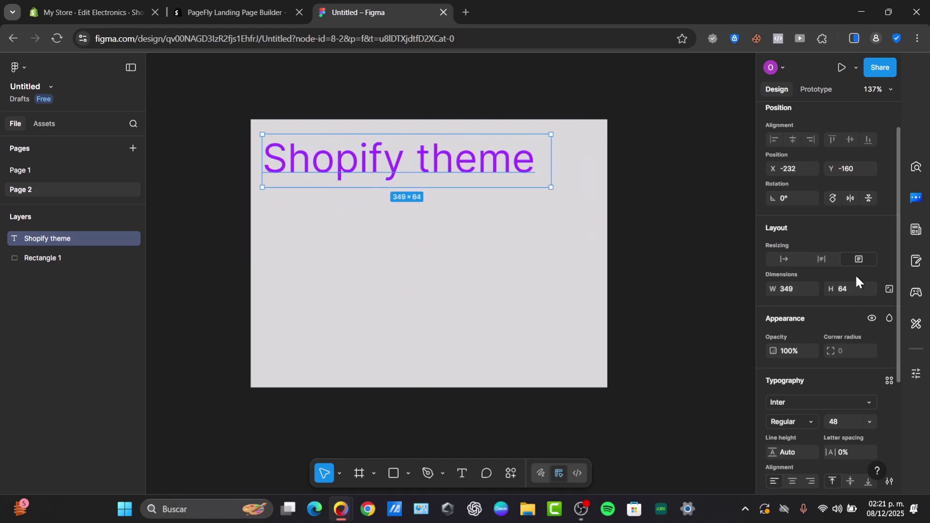
left_click_drag(499, 173, 508, 254)
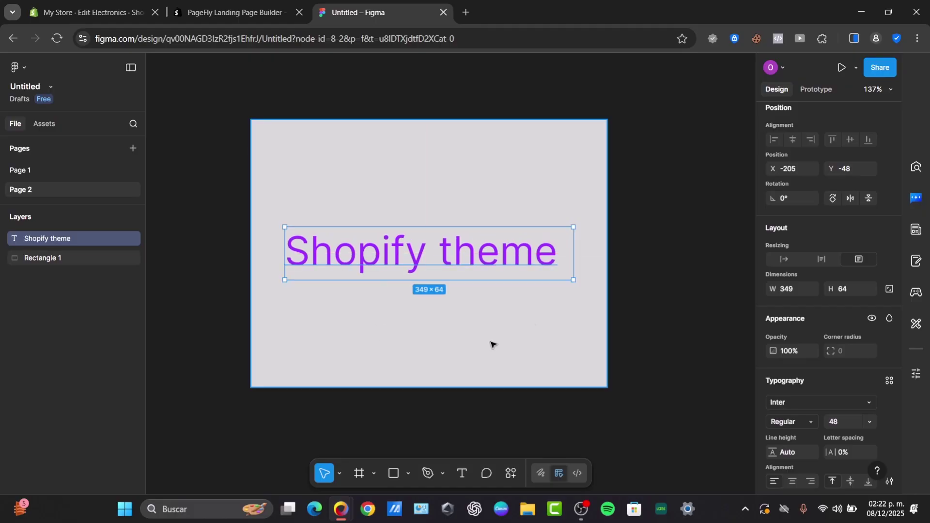
Draw a star about 86 × 77 above the word "theme" and shift the rectangle slightly down.
left_click(410, 473)
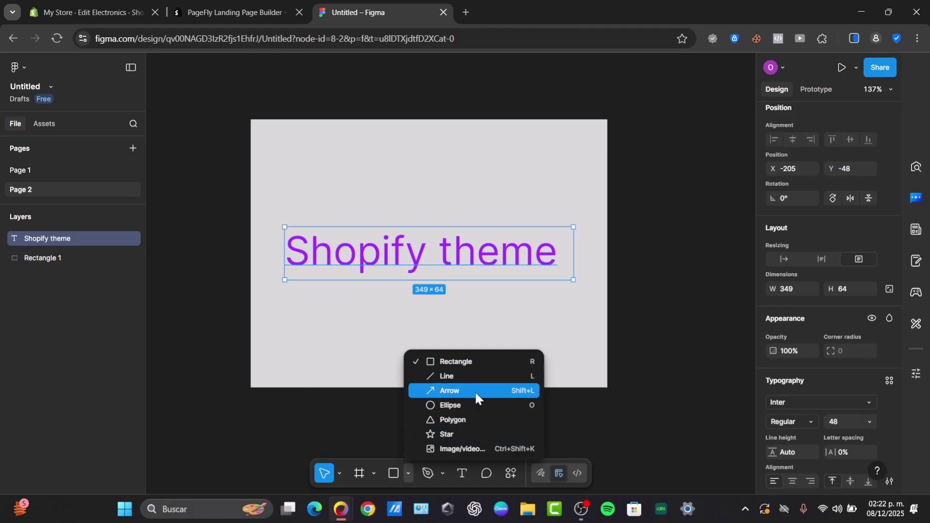
left_click(458, 434)
left_click_drag(461, 178, 531, 243)
mouse_move(490, 330)
left_mouse_down()
mouse_move(548, 380)
mouse_move(456, 328)
mouse_move(482, 340)
left_mouse_up()
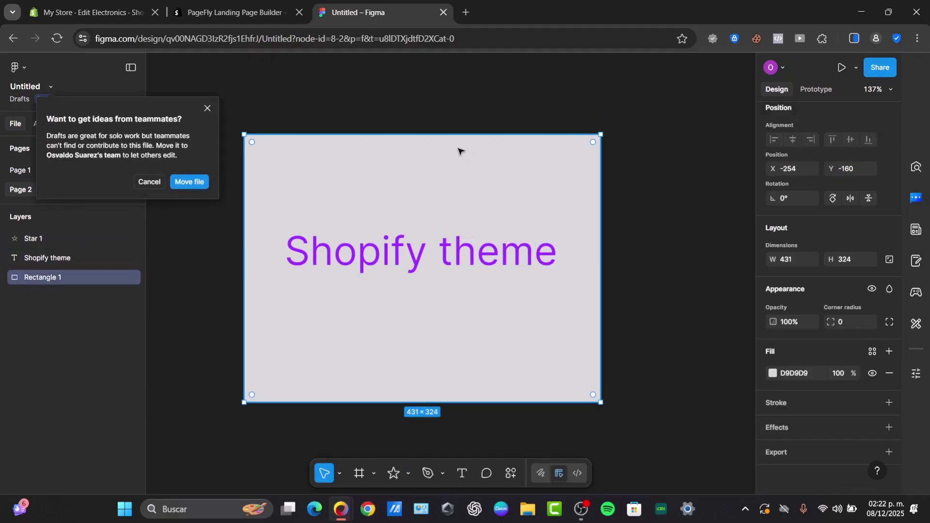
Change the star's fill to a very dark red, almost black.
left_click(511, 208)
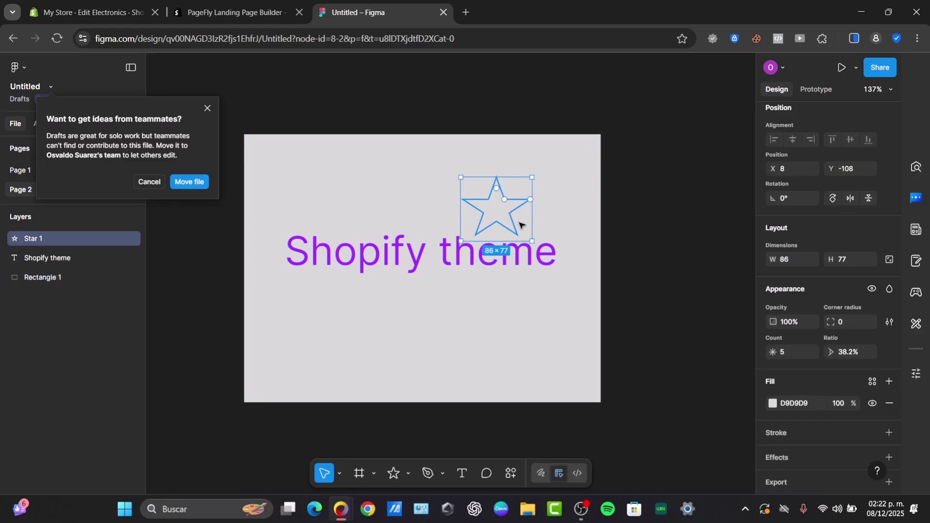
left_click(773, 403)
left_click_drag(712, 345, 727, 357)
left_click(615, 87)
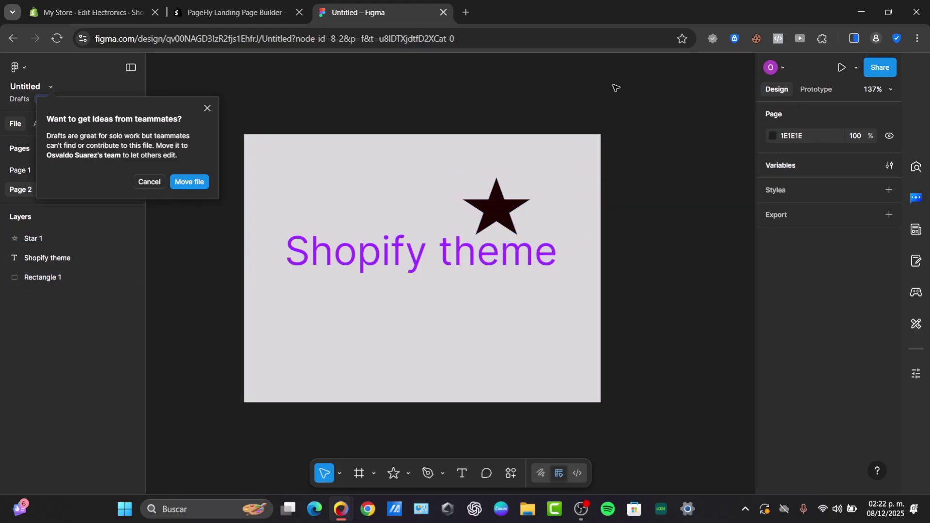
Move the star to the upper middle of the rectangle and shift the text slightly down below it.
left_click_drag(492, 205, 427, 197)
left_click_drag(478, 262, 476, 276)
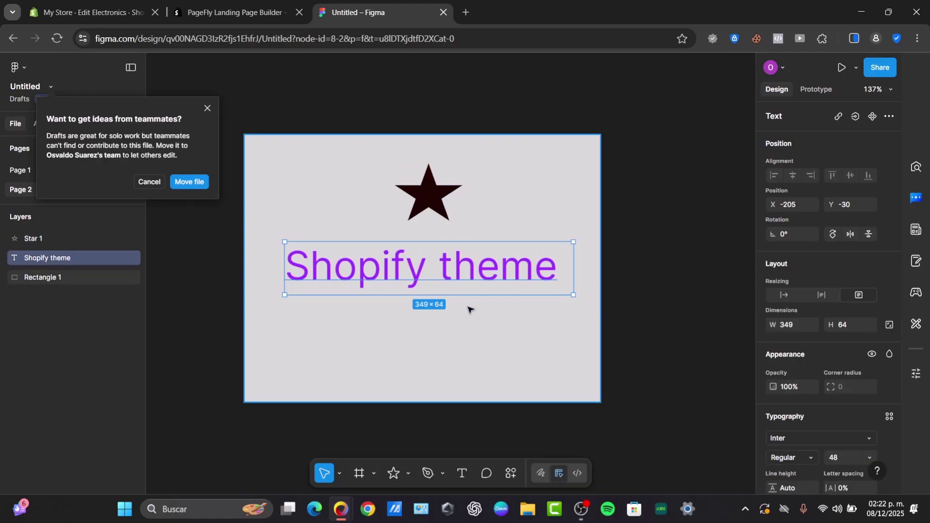
left_click(623, 349)
Select the star, text and rectangle together, dismiss the team-move notice and open the export options.
left_click_drag(649, 352, 257, 82)
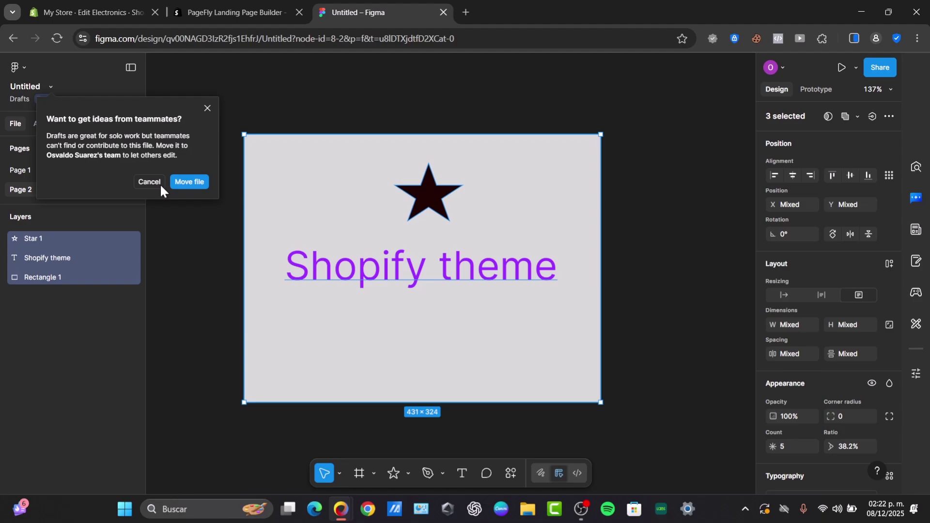
left_click(857, 68)
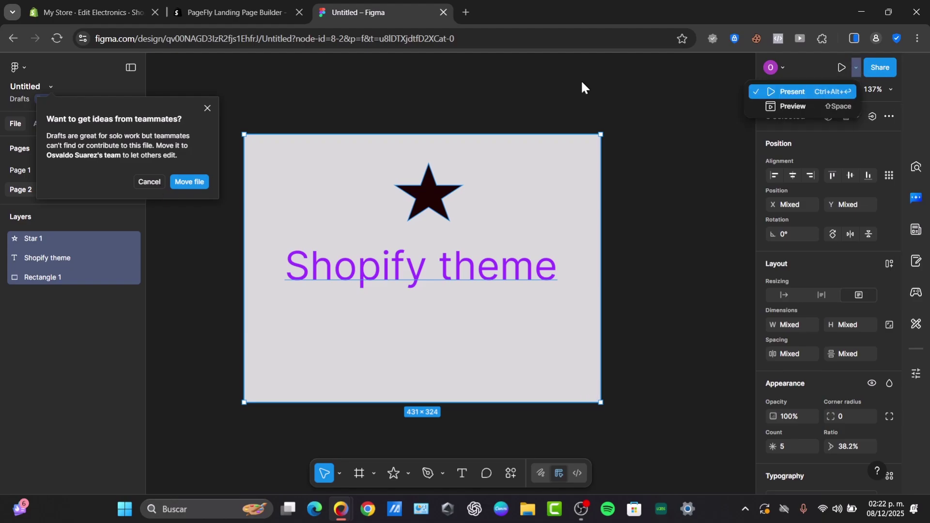
left_click(207, 108)
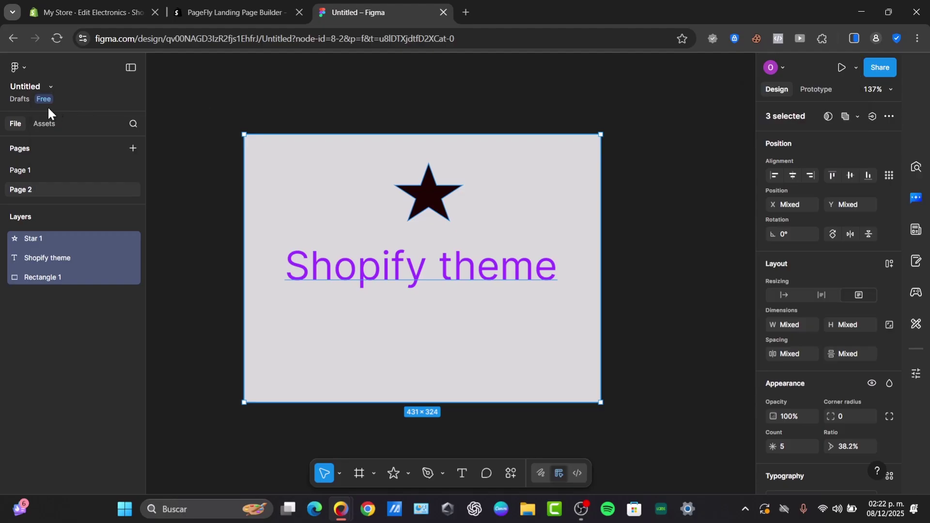
left_click(50, 87)
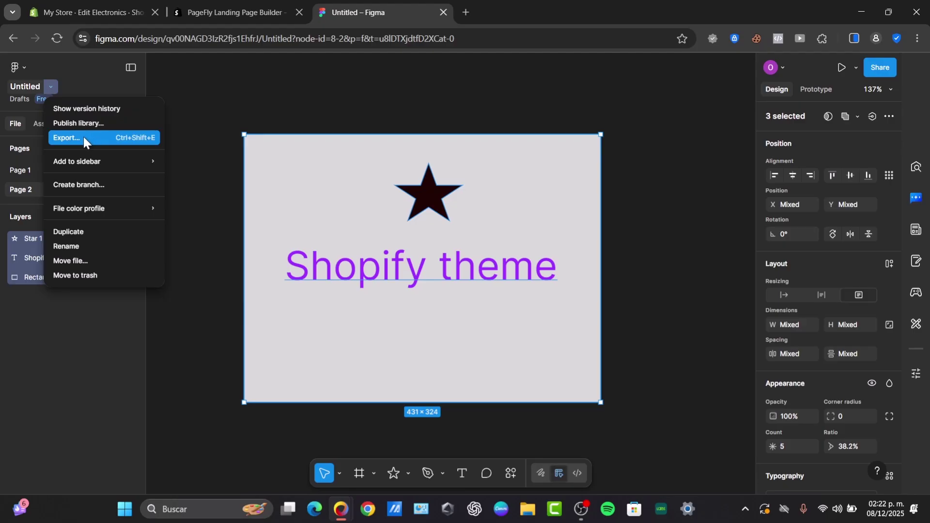
left_click(126, 138)
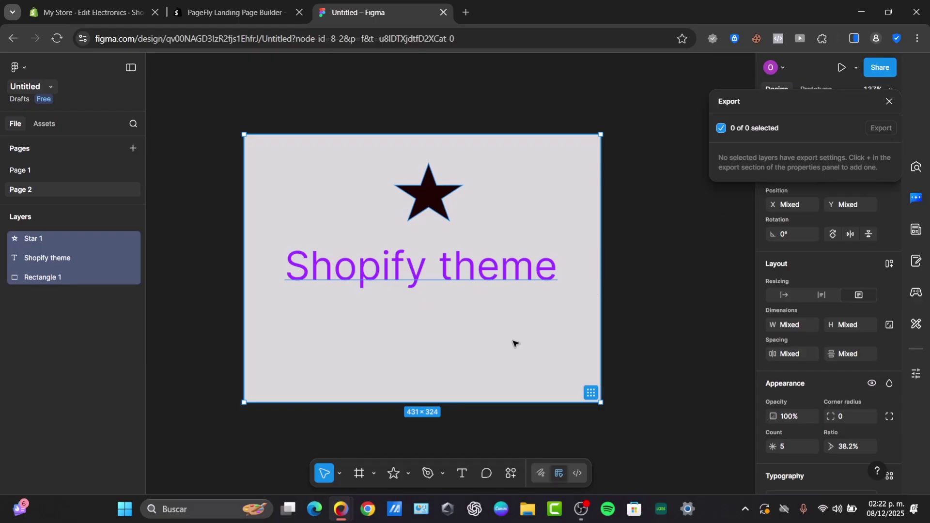
Switch to Page 1, select all of its frames and open the export options for them.
left_click(49, 168)
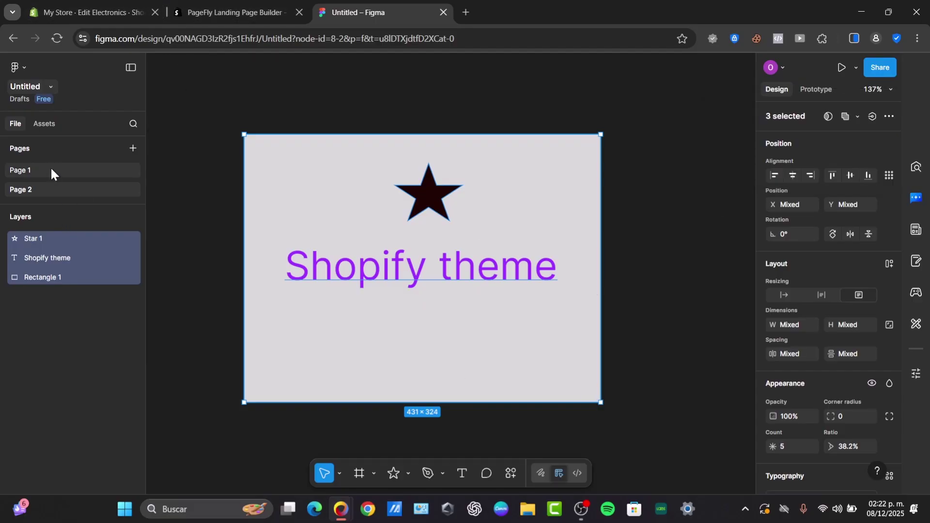
left_click_drag(652, 185, 519, 376)
key("ctrl+shift+e")
left_click(58, 258)
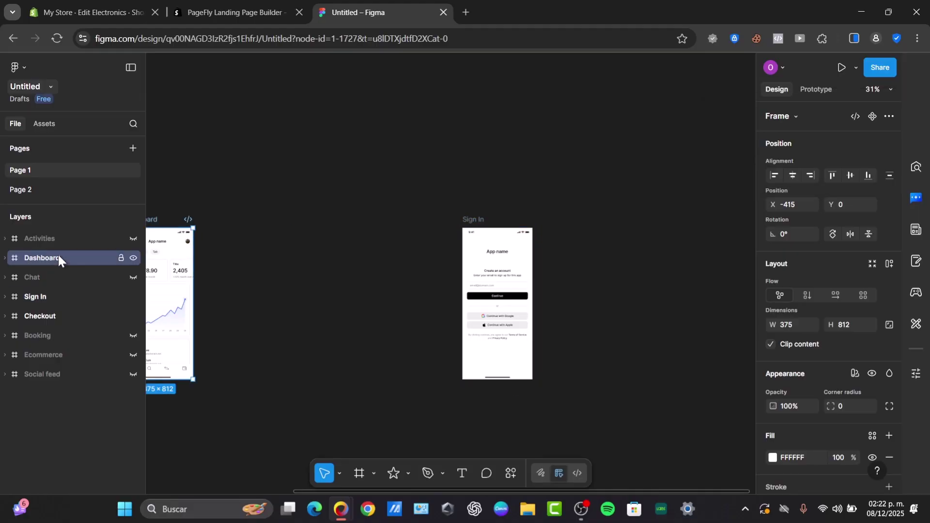
key("ctrl+a")
left_click(49, 87)
left_click(58, 137)
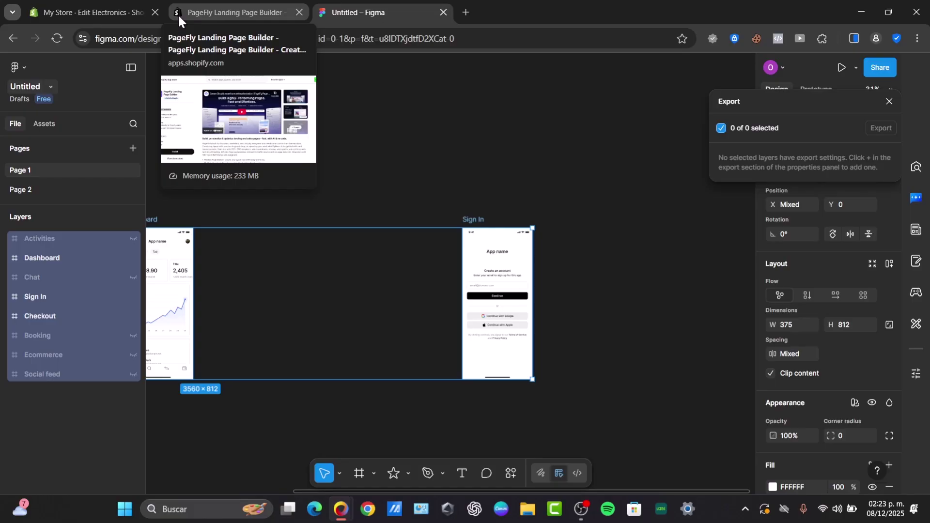
Glance at the Shopify themes page, return to Figma's file overview and open the Trial 2.0 draft.
left_click(85, 12)
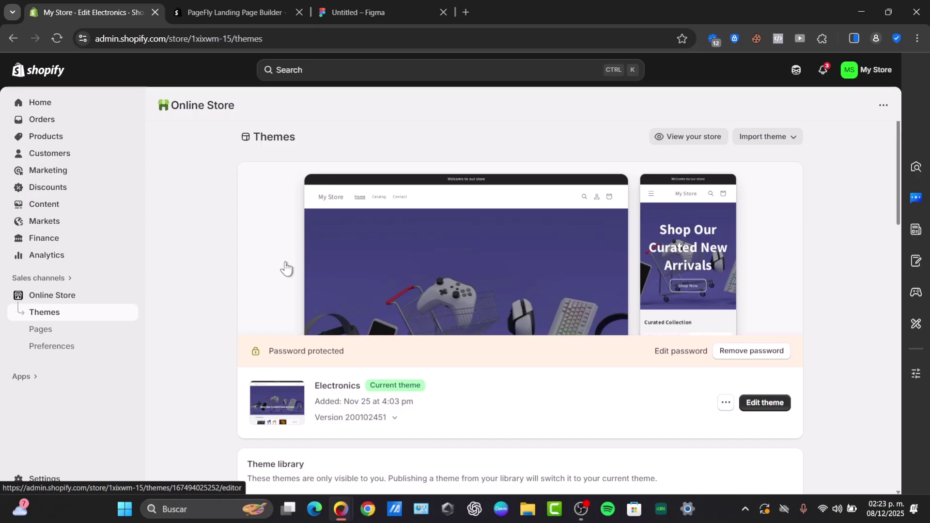
left_click(341, 9)
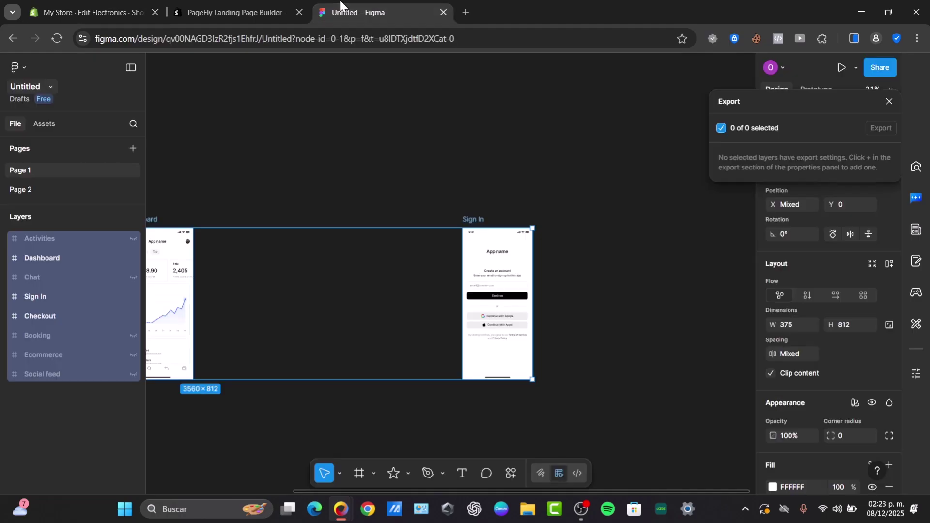
left_click(19, 68)
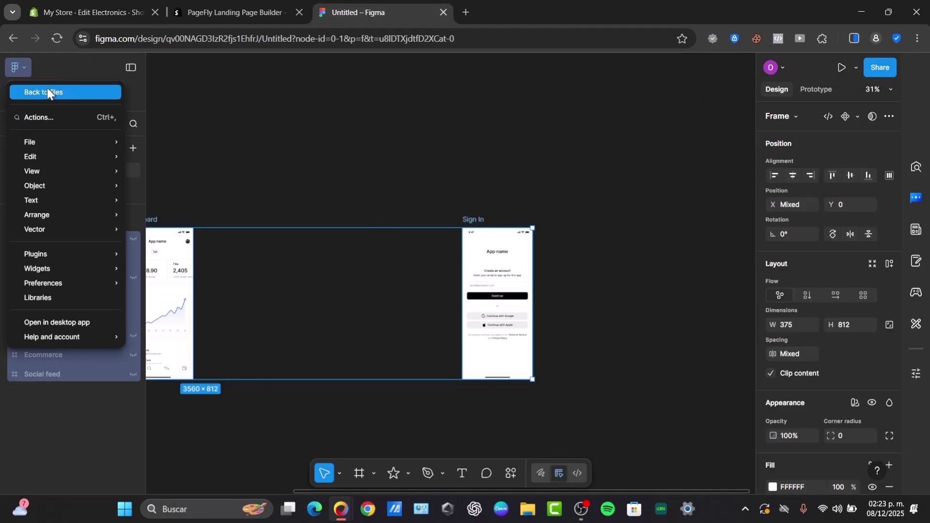
left_click(49, 90)
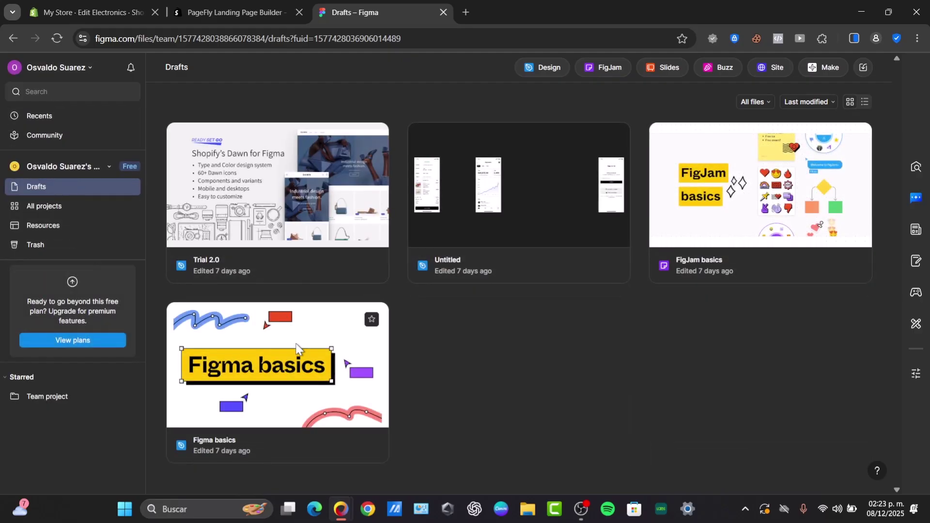
left_click(289, 210)
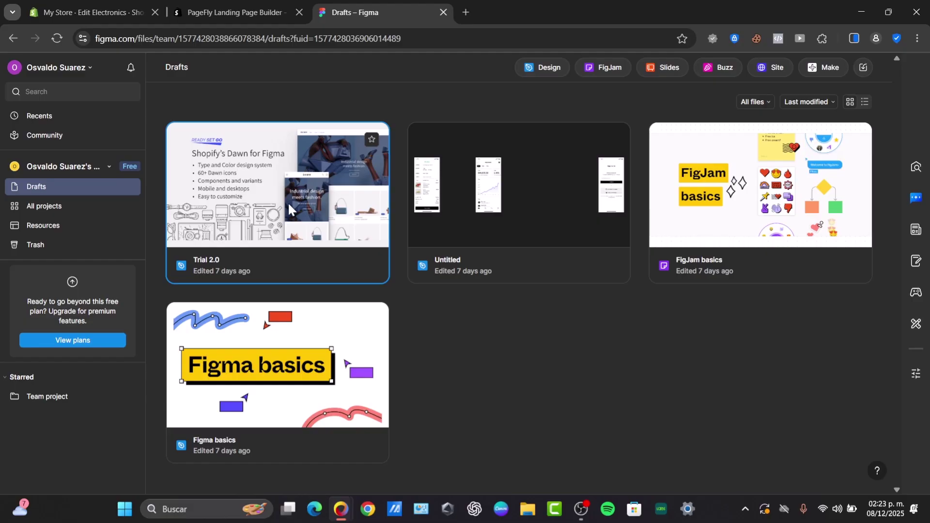
double_click(274, 261)
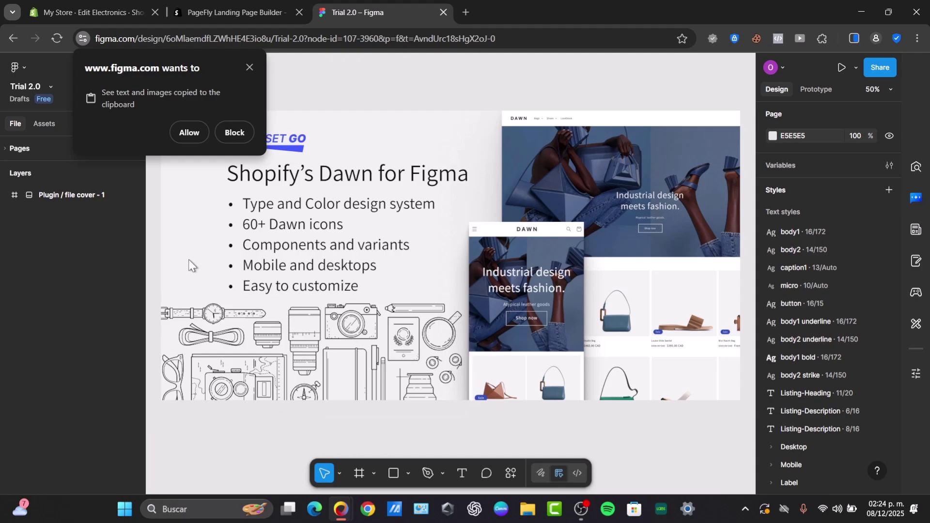
Examine the Dawn cover in the Trial 2.0 file, selecting its line-art illustration and the mobile storefront image.
left_click(377, 318)
scroll(377, 317, "down", 3)
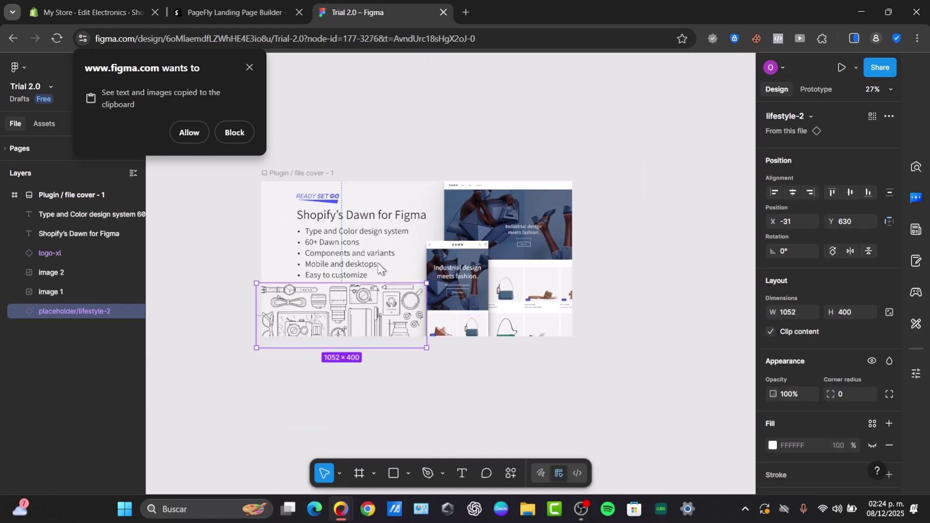
scroll(436, 291, "up", 1)
left_click(497, 262)
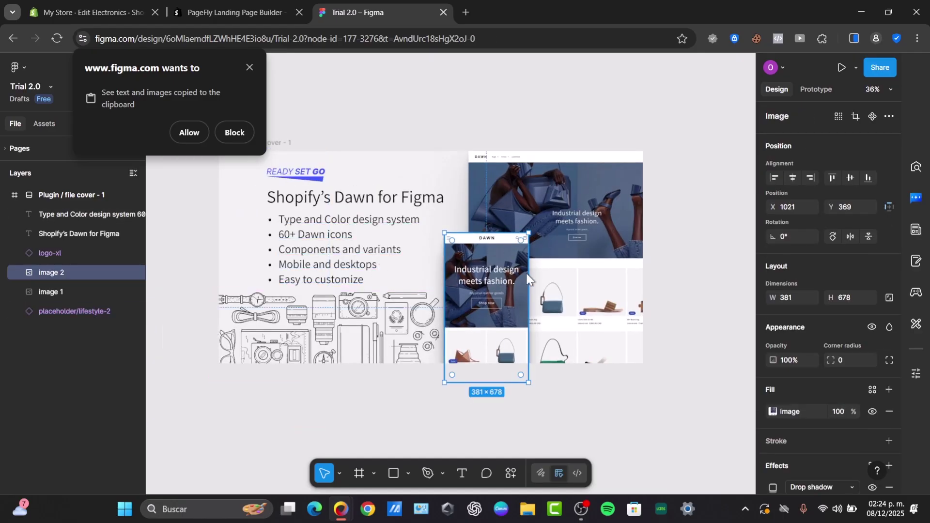
left_click(365, 293)
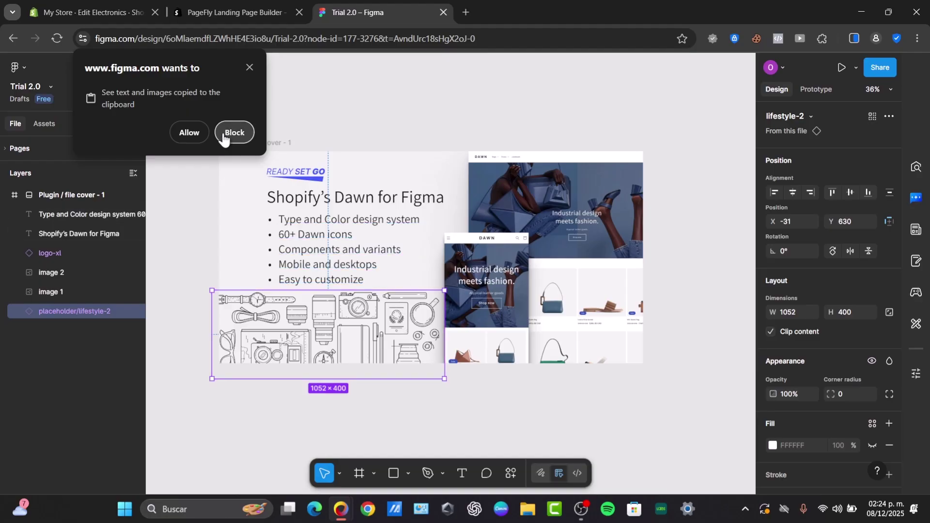
Allow Figma's clipboard access and open the Theme Styles page from the expanded page list.
left_click(200, 135)
left_click(18, 148)
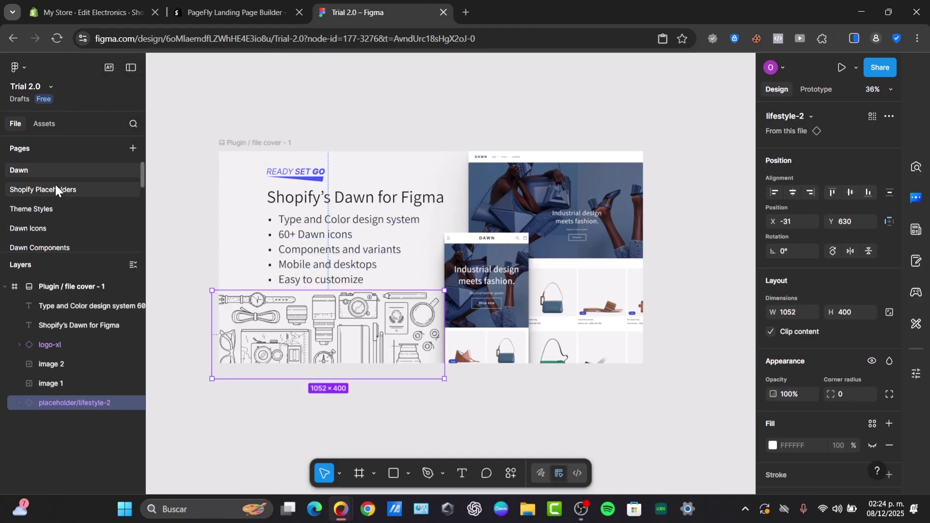
left_click(66, 205)
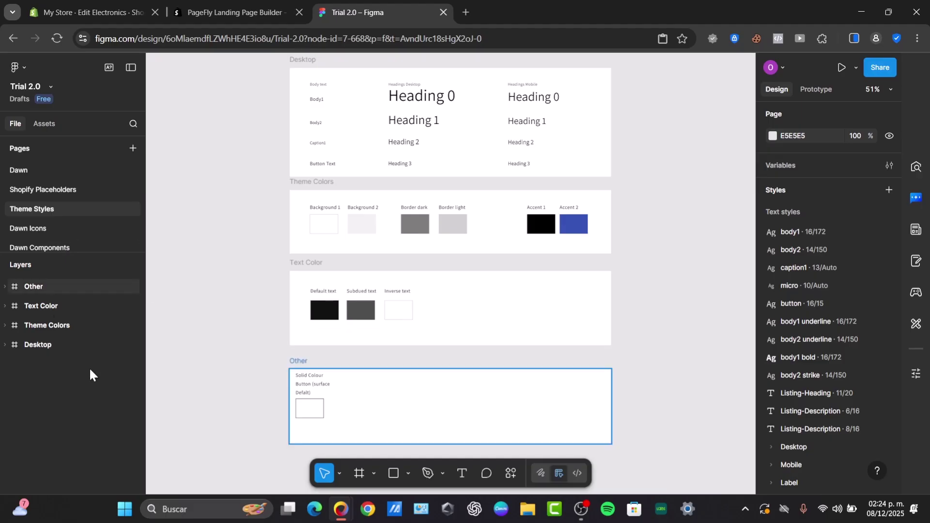
Examine the typography and color frames on the Theme Styles page, selecting the Inverse text color swatch.
left_click(402, 308)
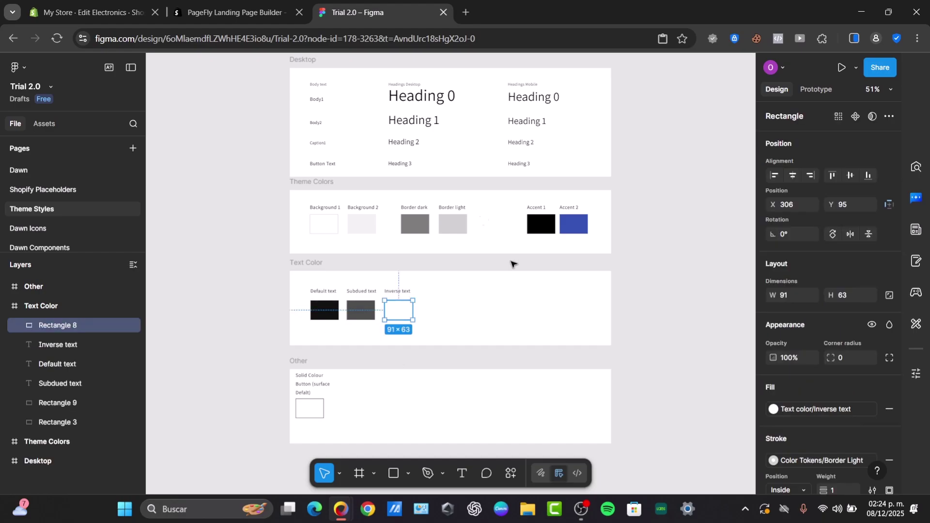
scroll(473, 289, "up", 2)
scroll(471, 289, "up", 2)
scroll(472, 289, "down", 4)
scroll(473, 291, "up", 2)
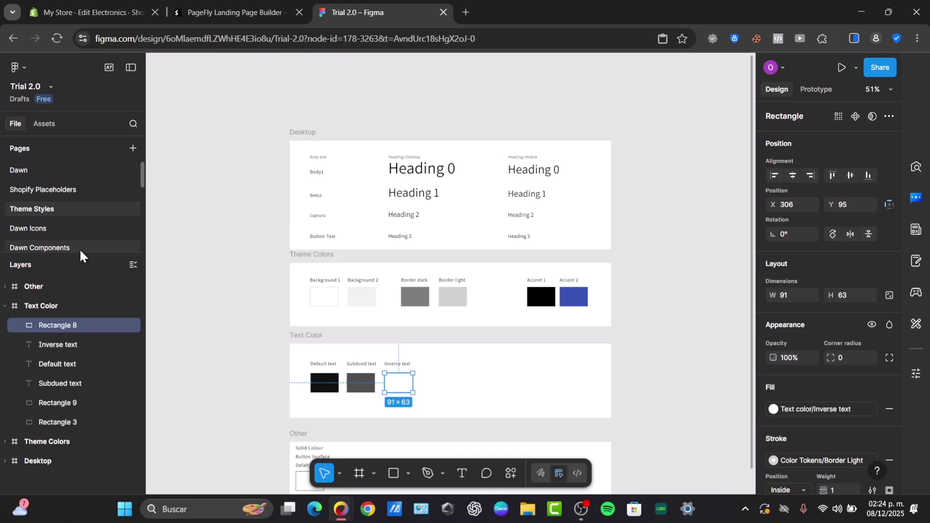
Enlarge the page list to show more pages, and briefly marquee-select the Desktop typography frame before clearing the selection.
left_click_drag(81, 253, 73, 402)
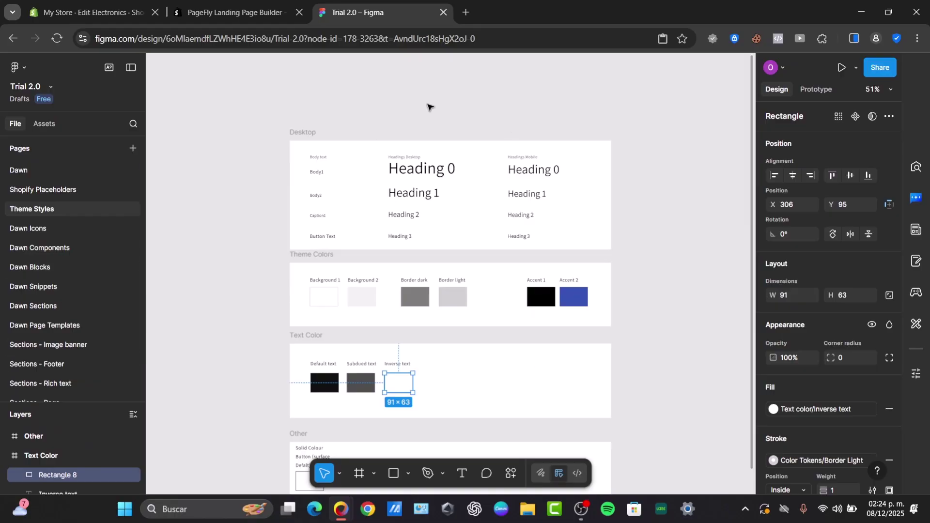
left_click_drag(273, 114, 660, 252)
key("Escape")
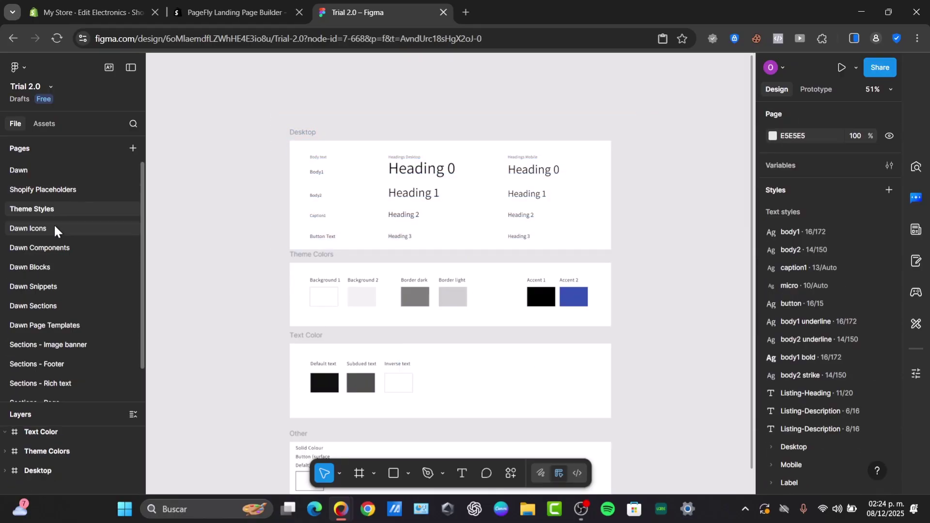
Look through the Dawn Icons, Dawn Components, Dawn Blocks, Dawn Snippets and Dawn Sections pages in turn.
left_click(53, 224)
left_click(67, 247)
left_click(66, 268)
left_click(64, 286)
left_click(64, 306)
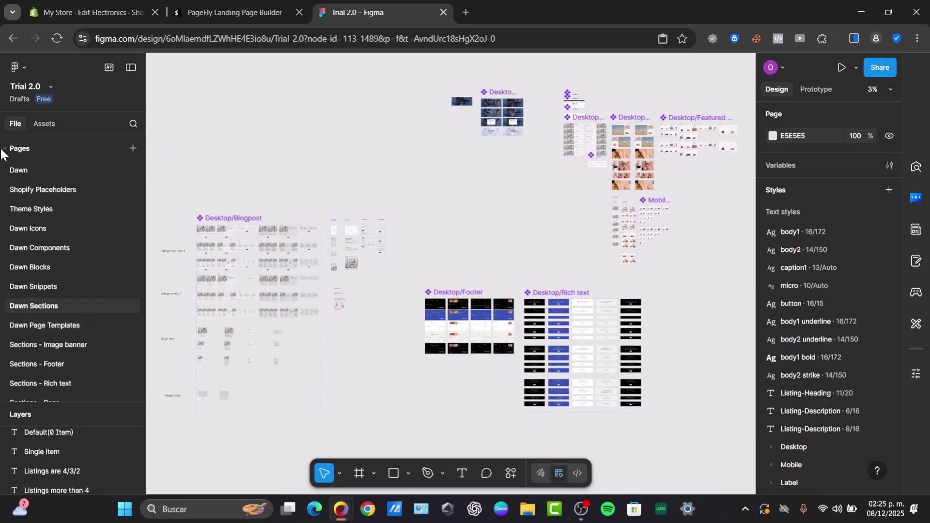
Revisit the Dawn cover page and view the Sections - Page and Sections - Rich text pages.
left_click(42, 170)
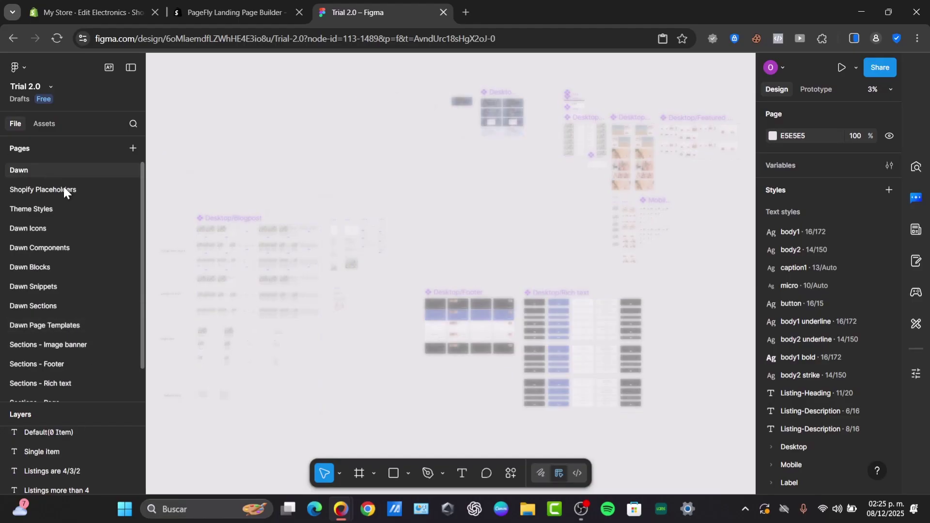
scroll(69, 281, "down", 1)
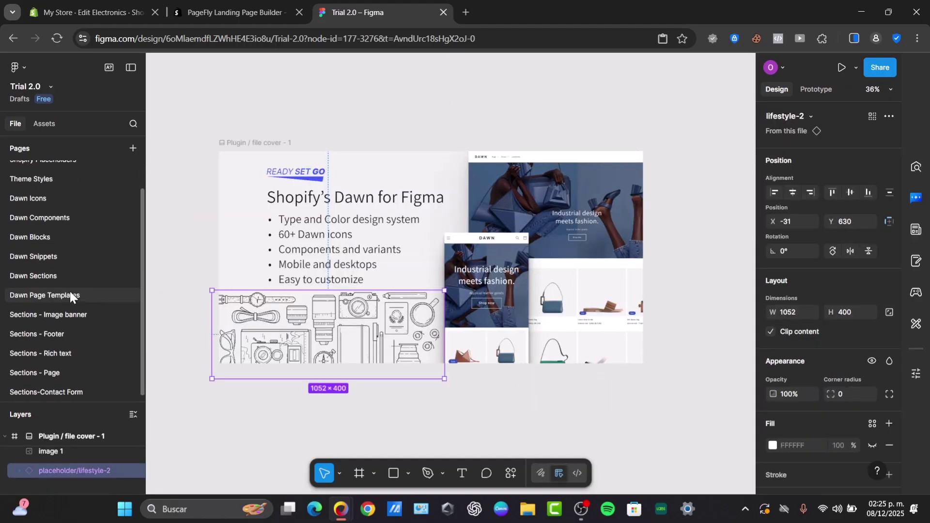
left_click(72, 374)
left_click(76, 353)
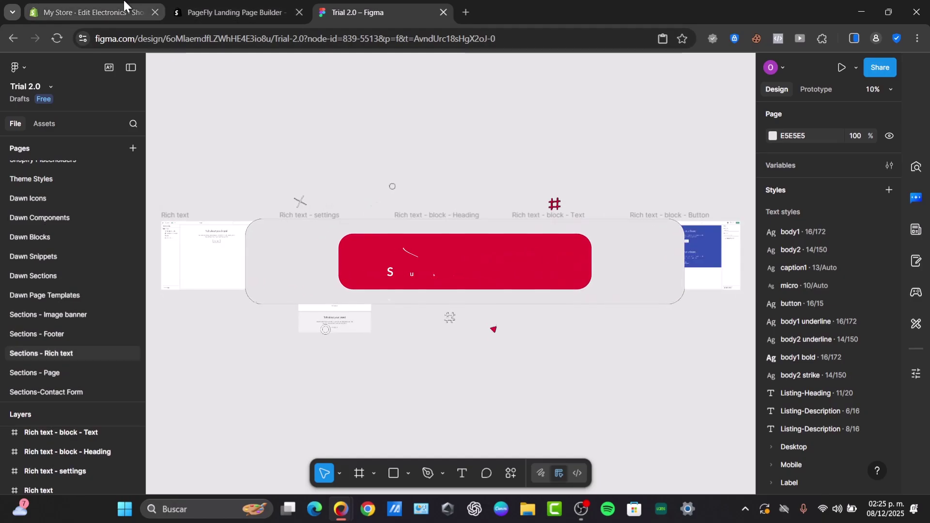
Switch to the Shopify admin's Themes page.
left_click(121, 11)
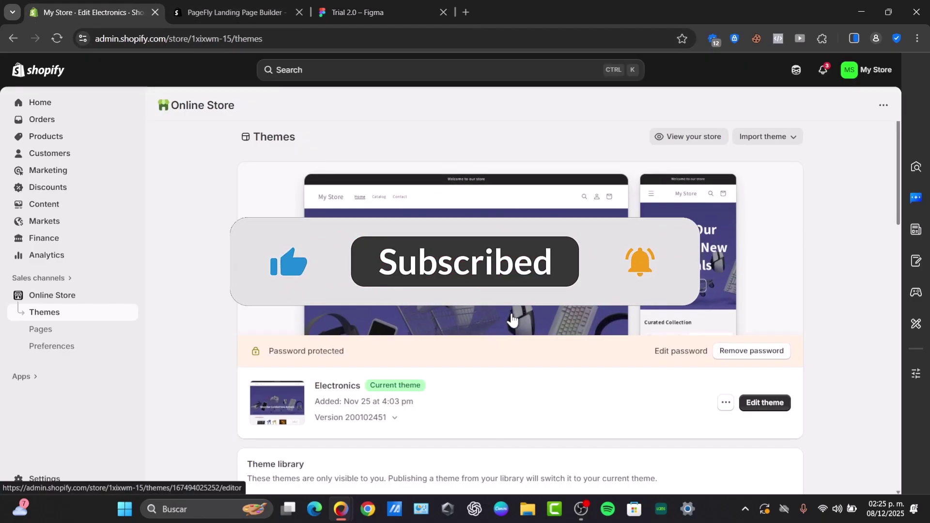